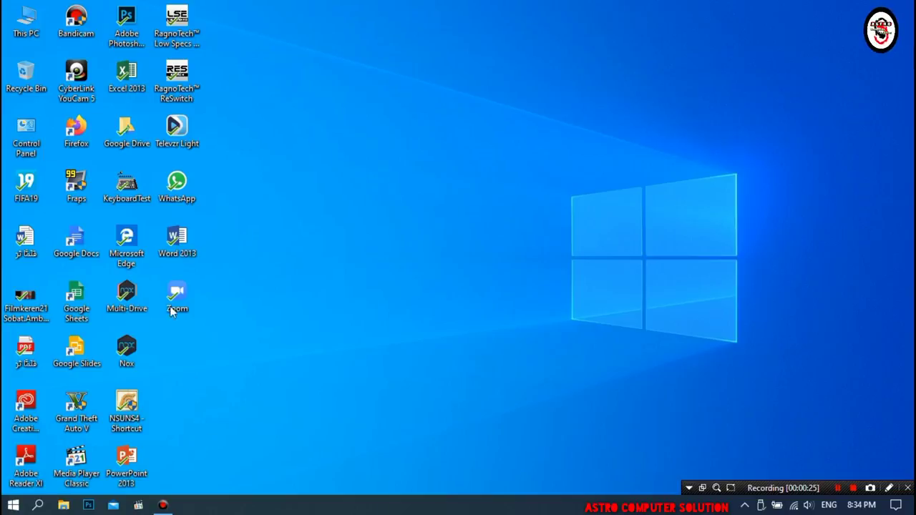
- Open YouTube in Firefox and check which Wi-Fi network the computer is connected to
{"action": "double_click", "coordinate": [76, 129]}
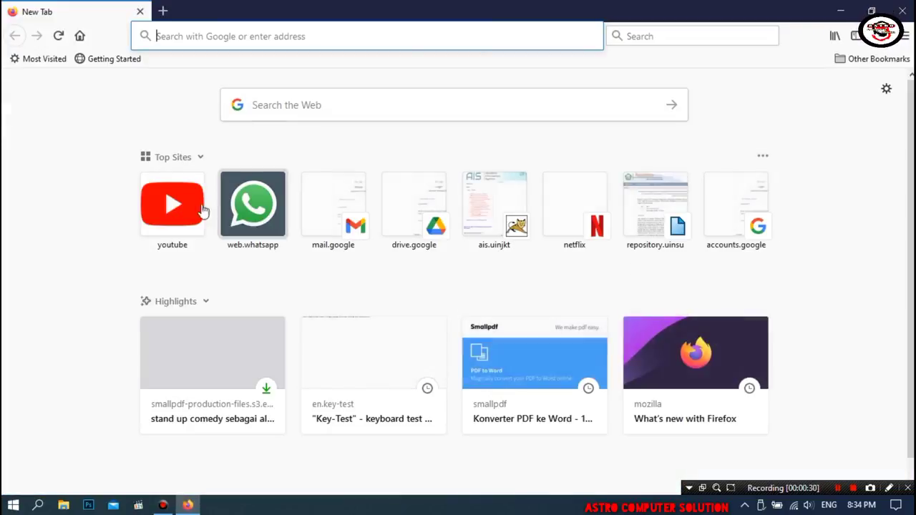
{"action": "left_click", "coordinate": [189, 222]}
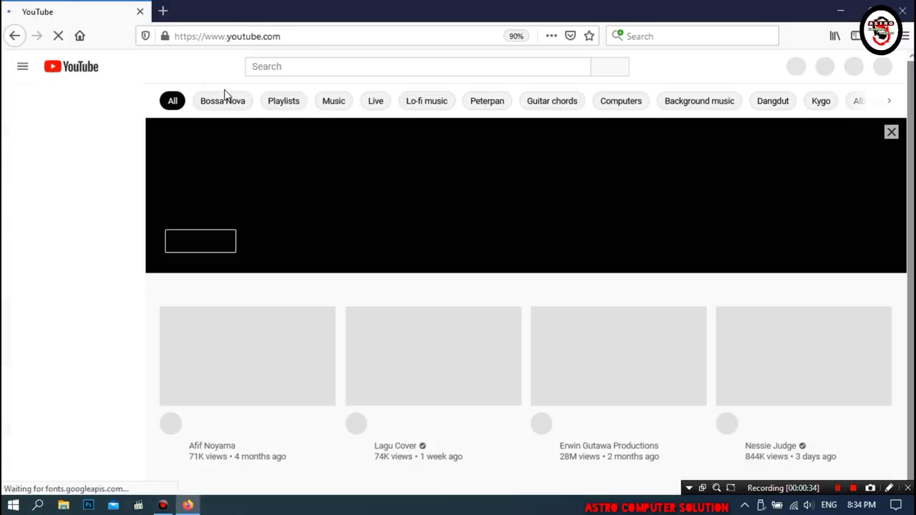
{"action": "left_click", "coordinate": [793, 505]}
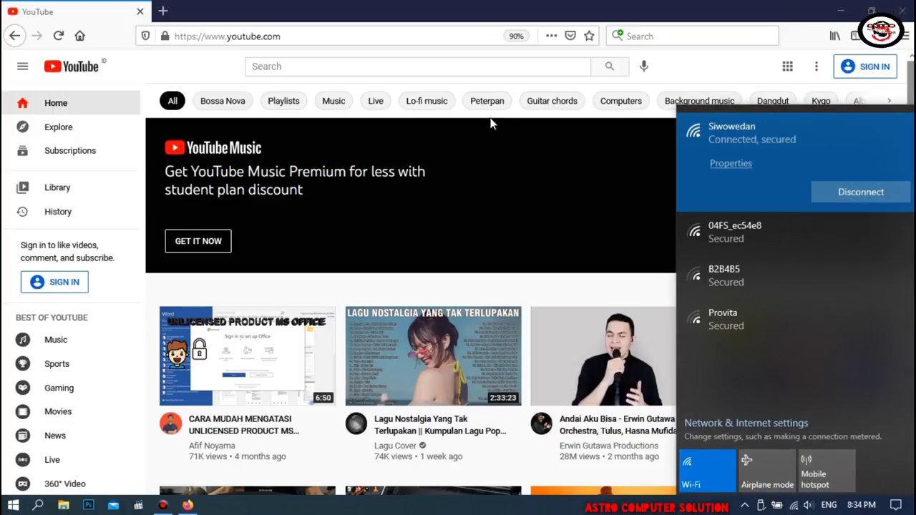
- Search YouTube for "cara mengatasi virus and threat protection"
{"action": "left_click", "coordinate": [384, 70]}
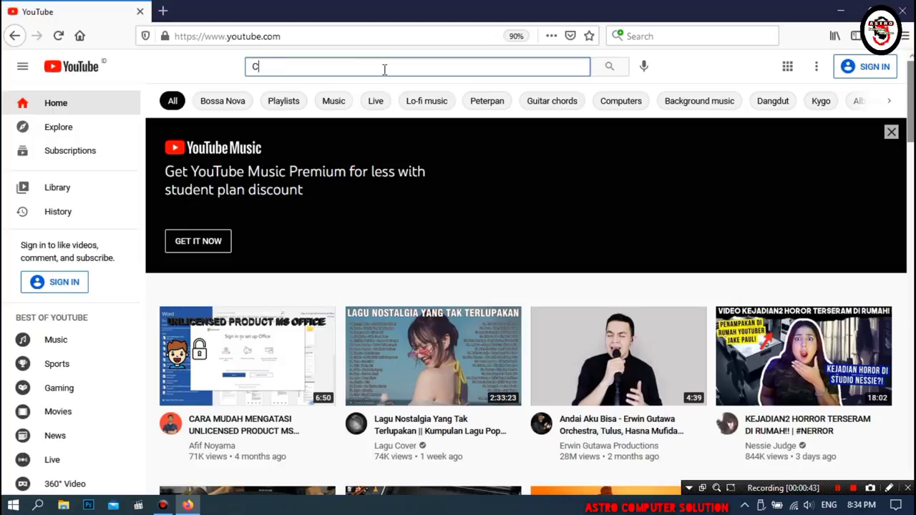
{"action": "type", "text": "CARA MENGATASI VIRUS AND"}
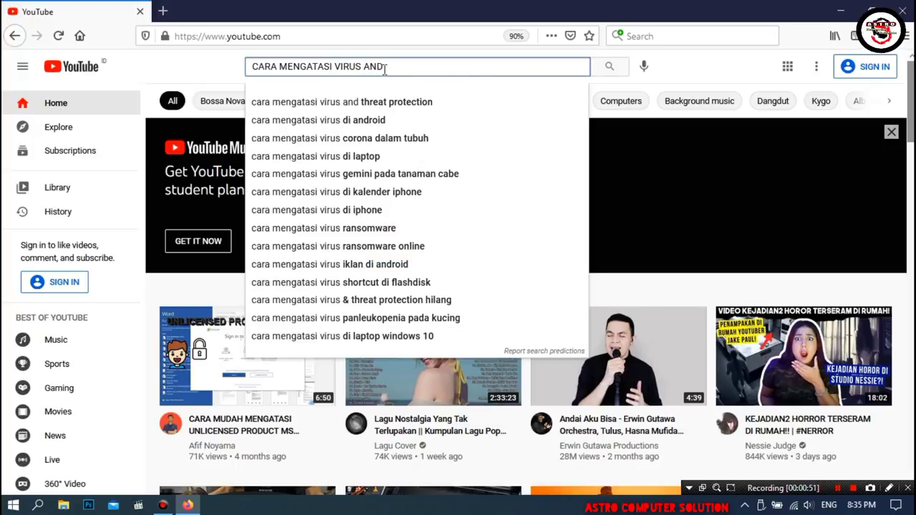
{"action": "left_click", "coordinate": [396, 107]}
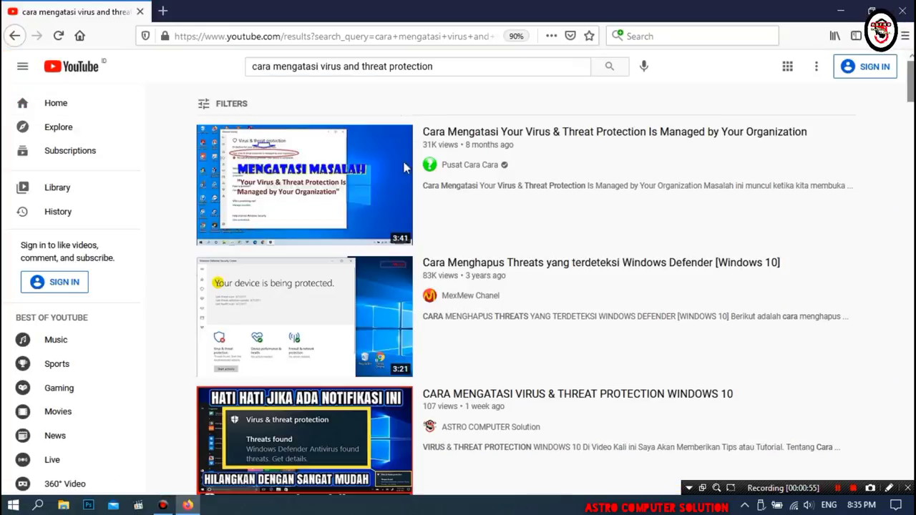
- Test playback of the video "CARA MENGATASI VIRUS & THREAT PROTECTION WINDOWS 10" and open the suggested video about disabling NumLock
{"action": "left_click", "coordinate": [316, 437]}
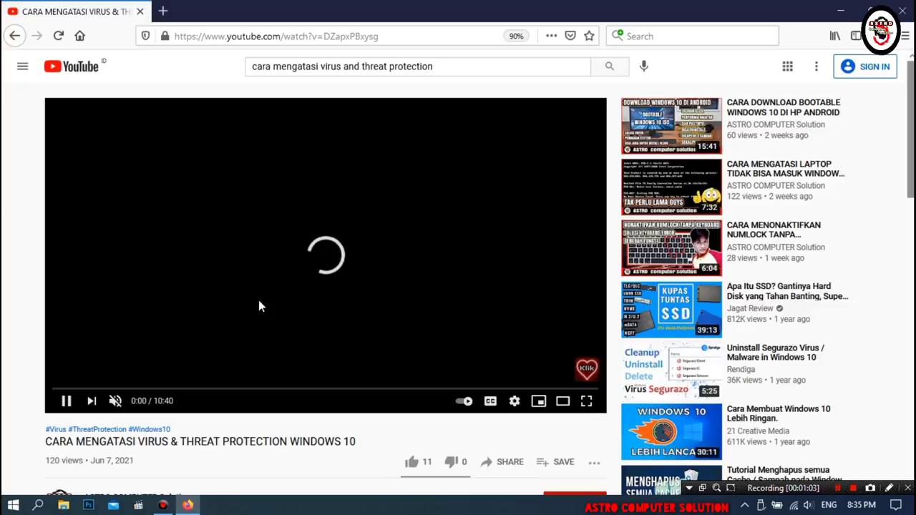
{"action": "left_click", "coordinate": [66, 403]}
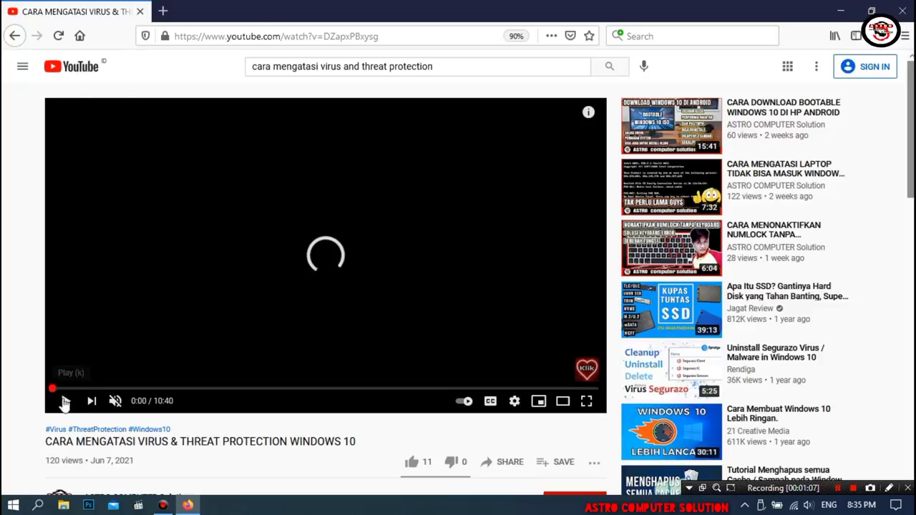
{"action": "left_click", "coordinate": [65, 403]}
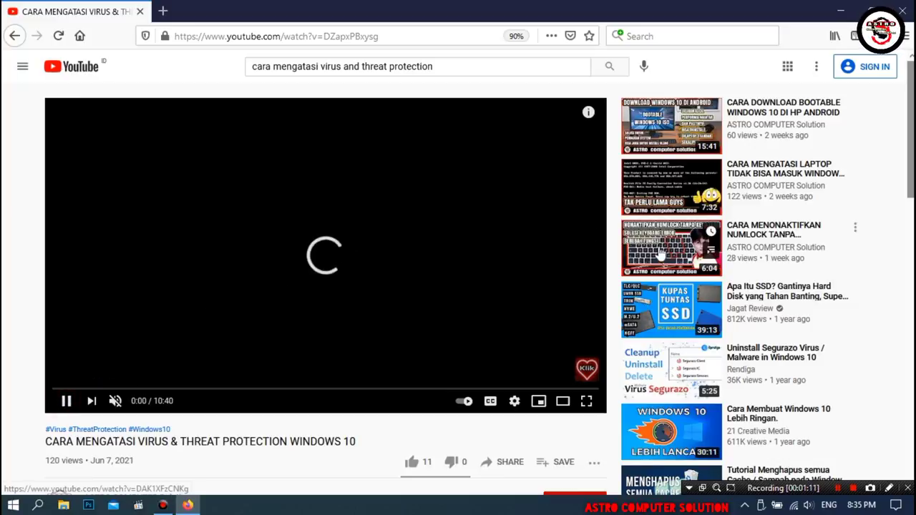
{"action": "left_click", "coordinate": [685, 259]}
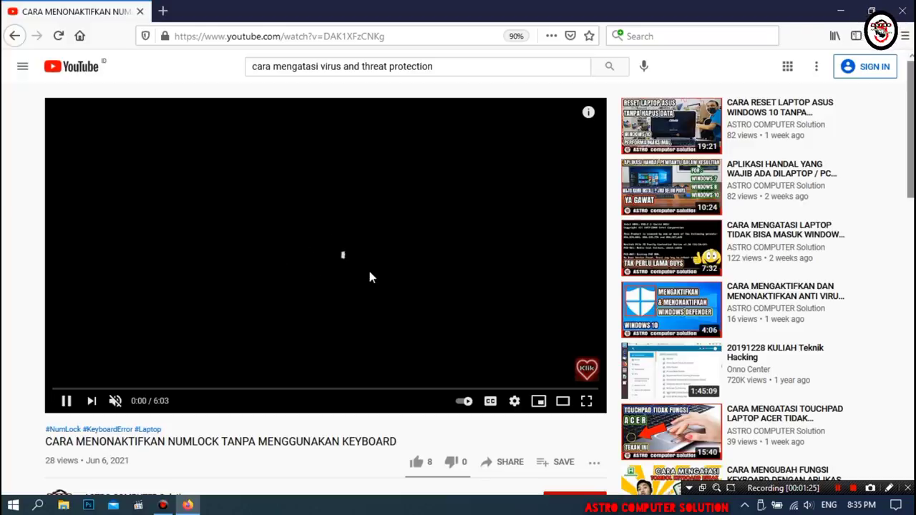
- Shrink the Firefox window to uncover the desktop and refresh the desktop
{"action": "left_click", "coordinate": [869, 10]}
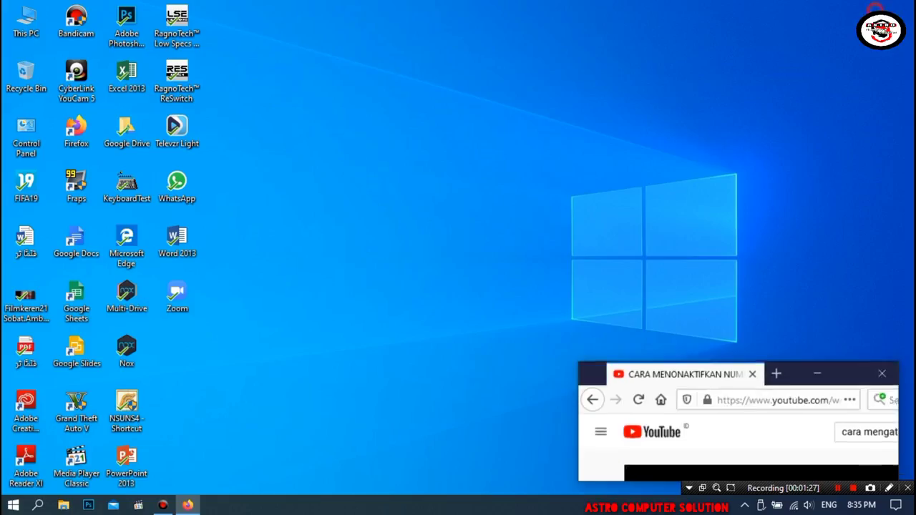
{"action": "right_click", "coordinate": [345, 180]}
{"action": "left_click", "coordinate": [390, 219]}
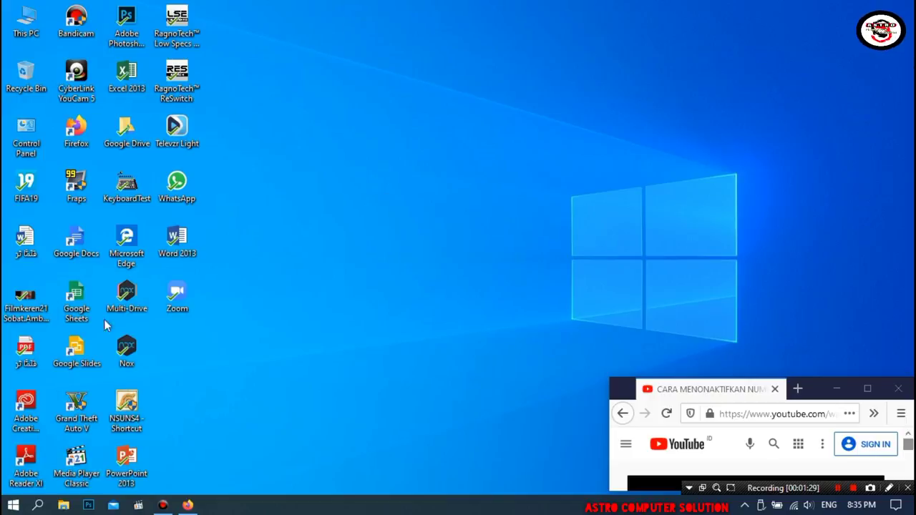
- Switch to Microsoft Edge and search the web for "CARA MENGATASI VIRUS AND THREAT PROTECTION"
{"action": "double_click", "coordinate": [127, 247]}
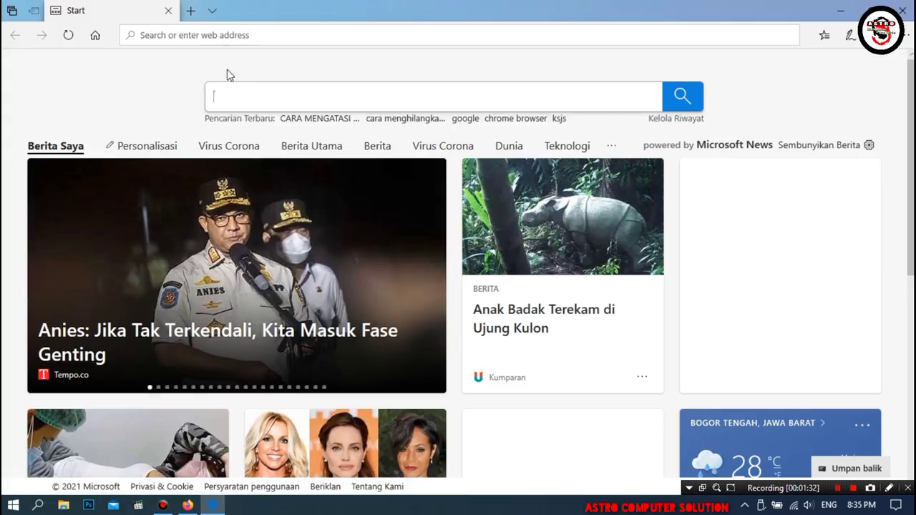
{"action": "left_click", "coordinate": [259, 94]}
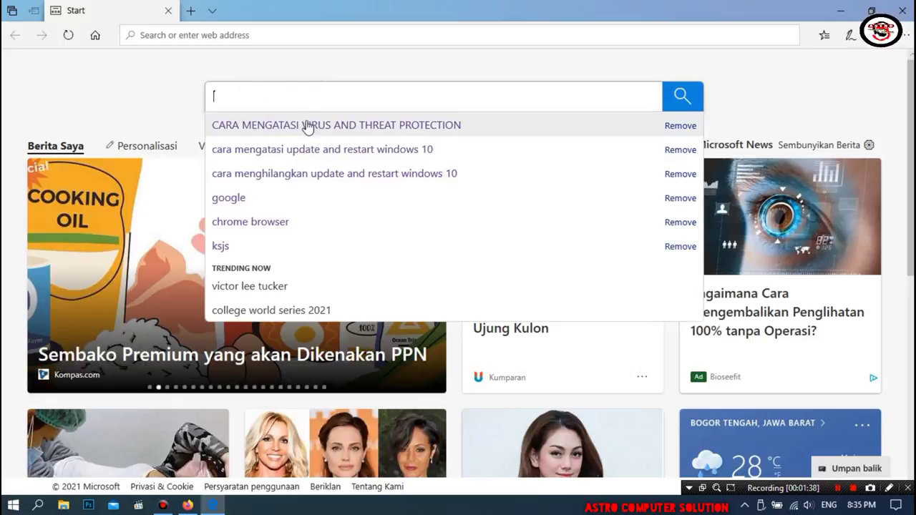
{"action": "left_click", "coordinate": [307, 125]}
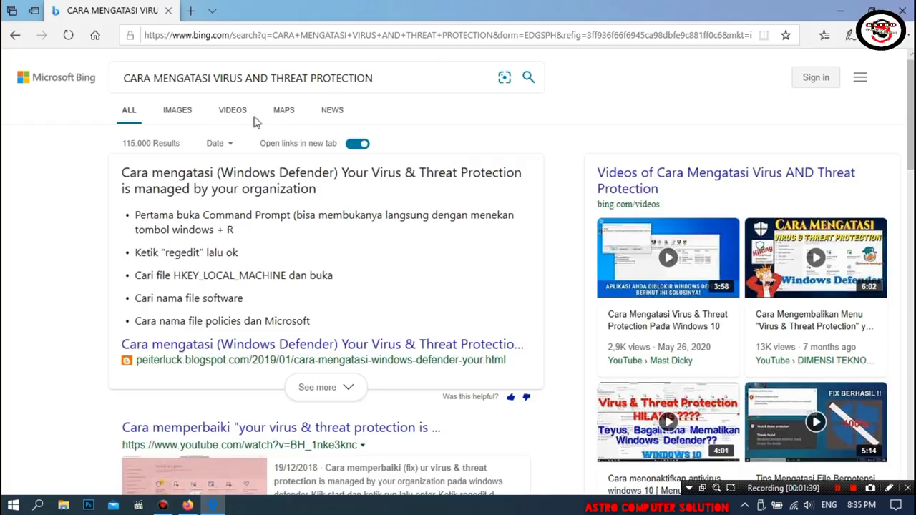
- Open the ASTRO COMPUTER Solution video about Windows Defender Security from the video results on YouTube, and close the search results tab
{"action": "left_click", "coordinate": [233, 111]}
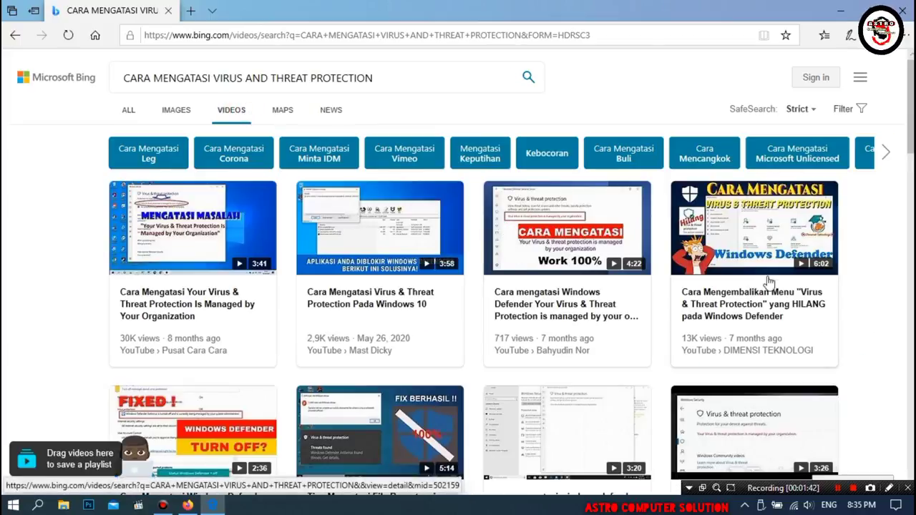
{"action": "scroll", "coordinate": [696, 166], "scroll_direction": "down", "scroll_amount": 10}
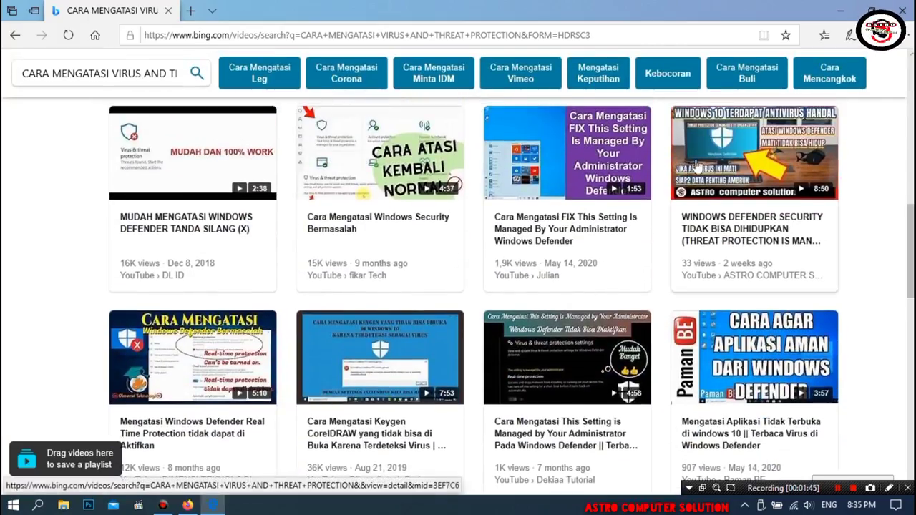
{"action": "left_click", "coordinate": [696, 166]}
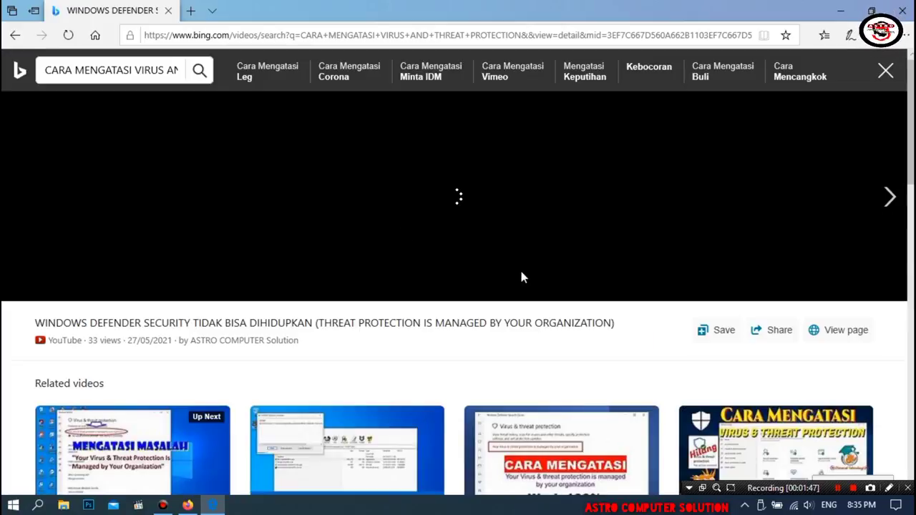
{"action": "left_click", "coordinate": [577, 289]}
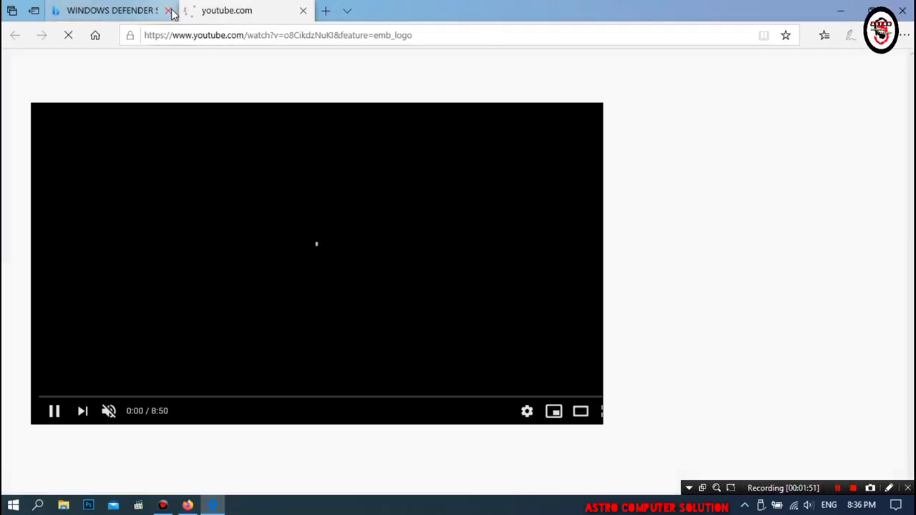
{"action": "left_click", "coordinate": [169, 11]}
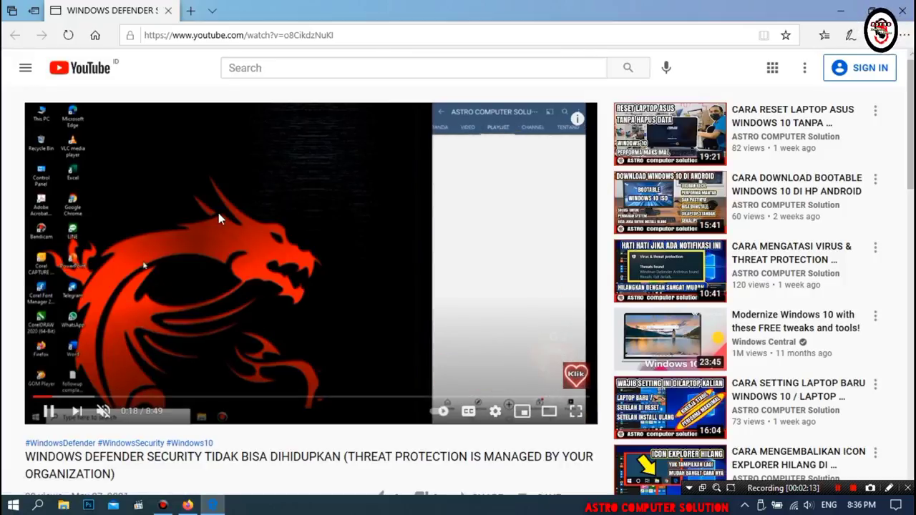
- Close both the Firefox and Microsoft Edge windows
{"action": "left_click", "coordinate": [188, 506]}
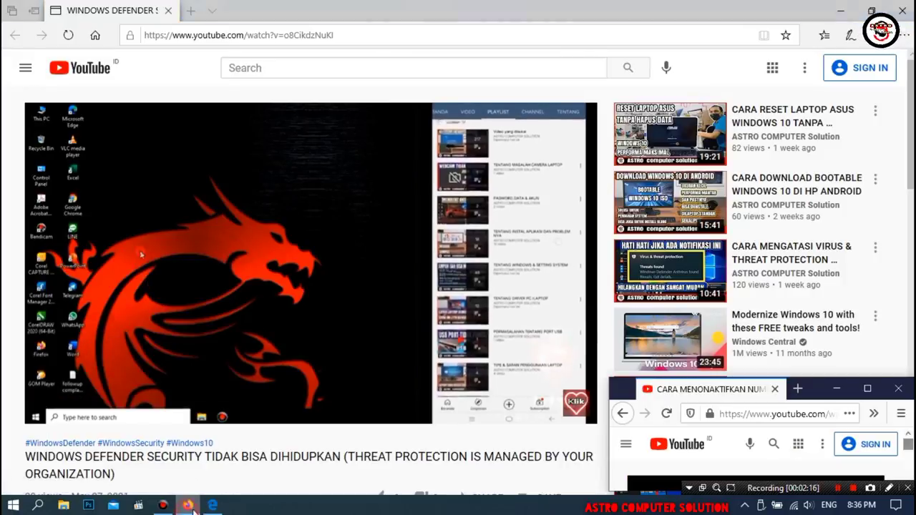
{"action": "left_click", "coordinate": [880, 390]}
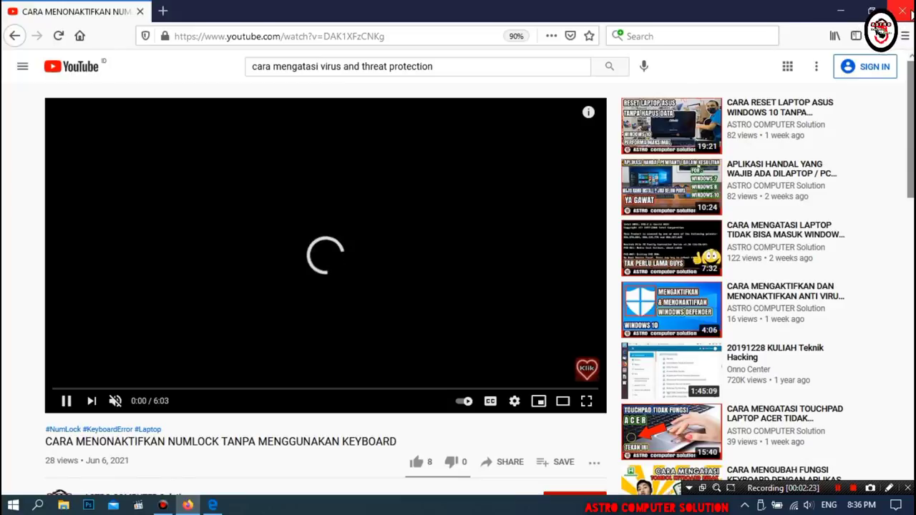
{"action": "left_click", "coordinate": [895, 11]}
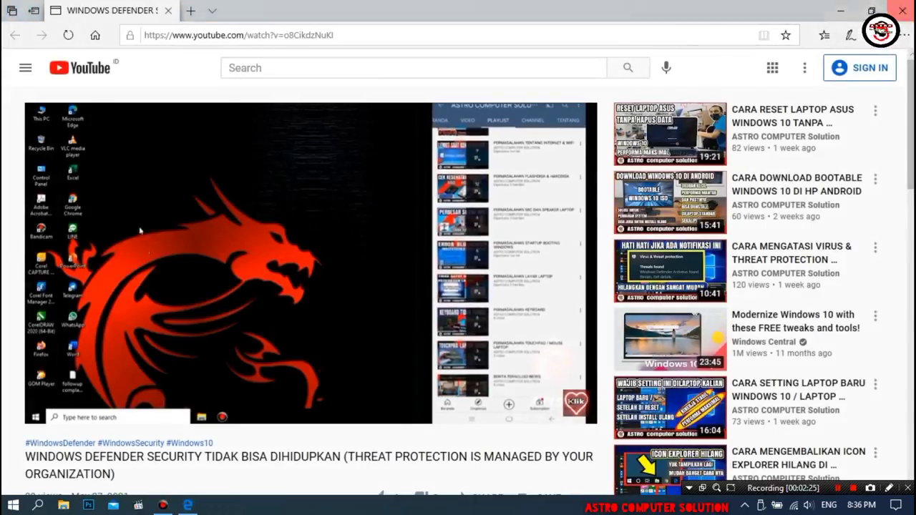
{"action": "left_click", "coordinate": [898, 10]}
{"action": "right_click", "coordinate": [356, 119]}
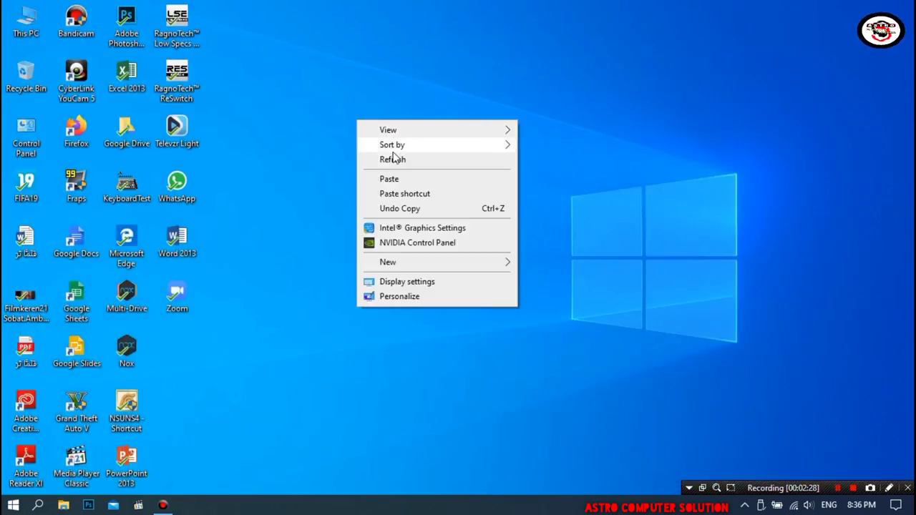
{"action": "left_click", "coordinate": [392, 159]}
{"action": "right_click", "coordinate": [387, 148]}
{"action": "left_click", "coordinate": [412, 186]}
{"action": "right_click", "coordinate": [413, 185]}
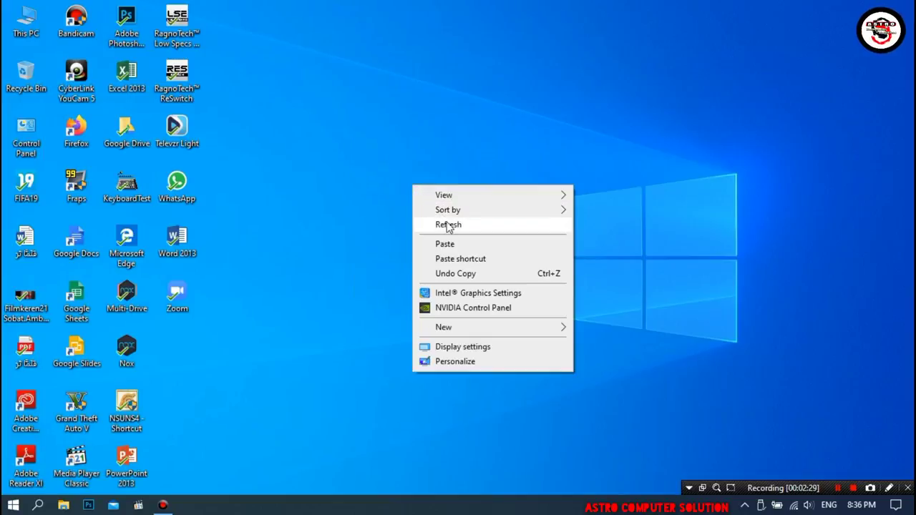
{"action": "left_click", "coordinate": [449, 225]}
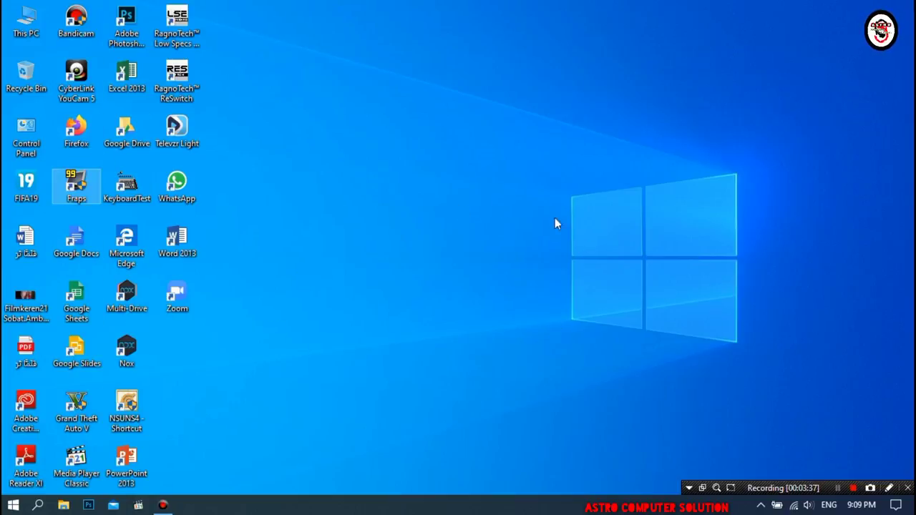
{"action": "right_click", "coordinate": [554, 219]}
{"action": "left_click", "coordinate": [601, 254]}
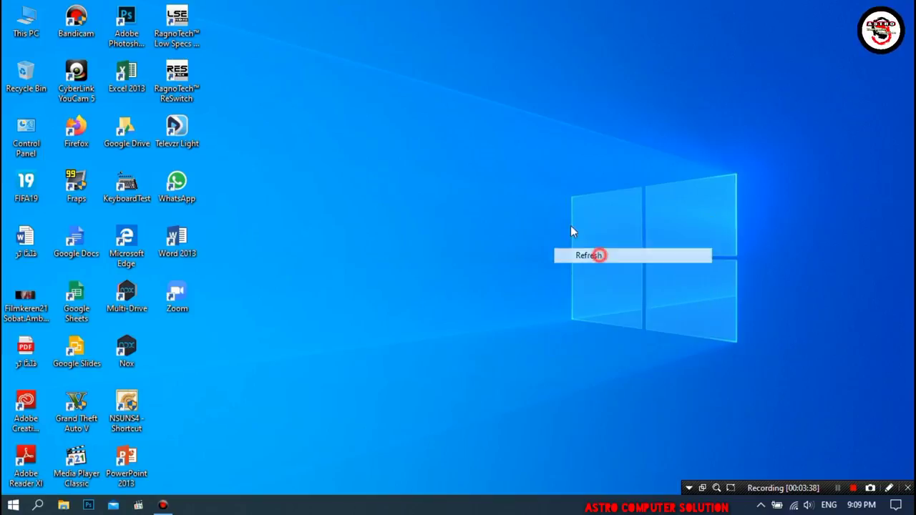
{"action": "right_click", "coordinate": [487, 172]}
{"action": "left_click", "coordinate": [532, 211]}
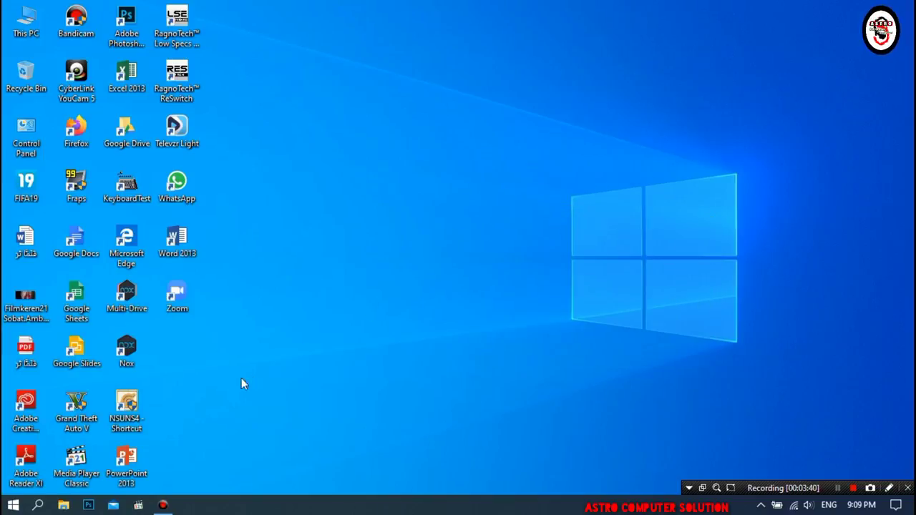
{"action": "right_click", "coordinate": [414, 212]}
{"action": "left_click", "coordinate": [440, 249]}
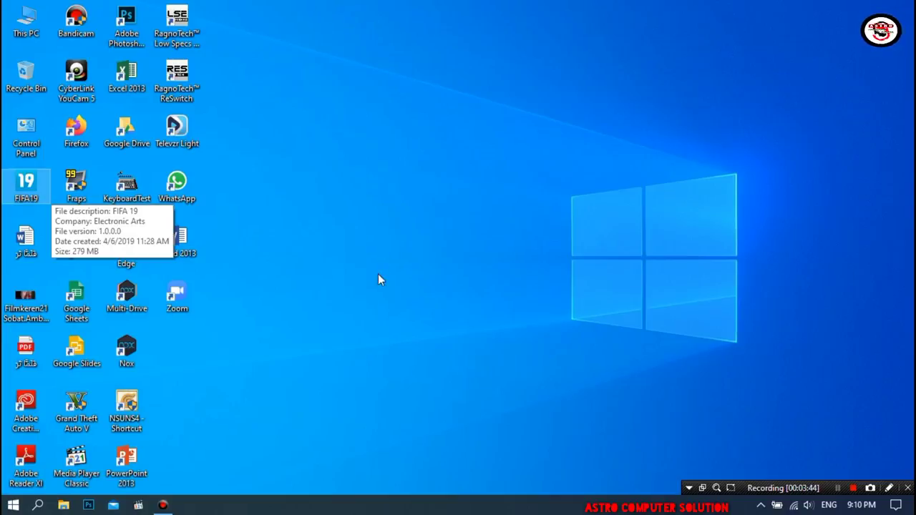
{"action": "right_click", "coordinate": [453, 188]}
{"action": "left_click", "coordinate": [491, 229]}
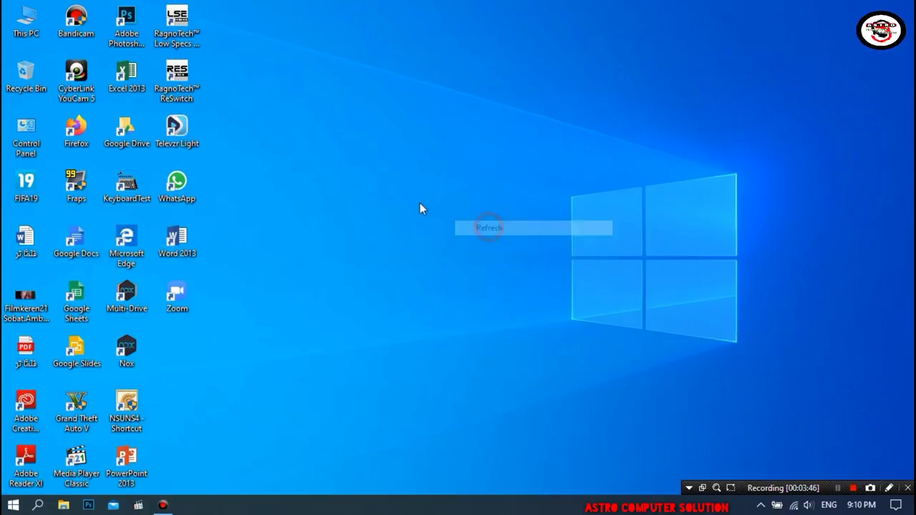
- Find and open Control Panel through Windows search and go to the Network and Internet category
{"action": "left_click", "coordinate": [40, 506]}
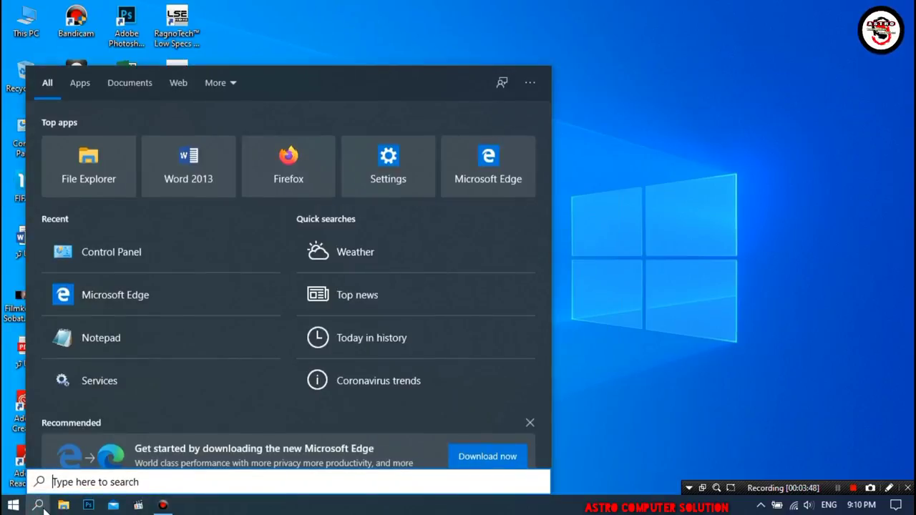
{"action": "type", "text": "CONTRO"}
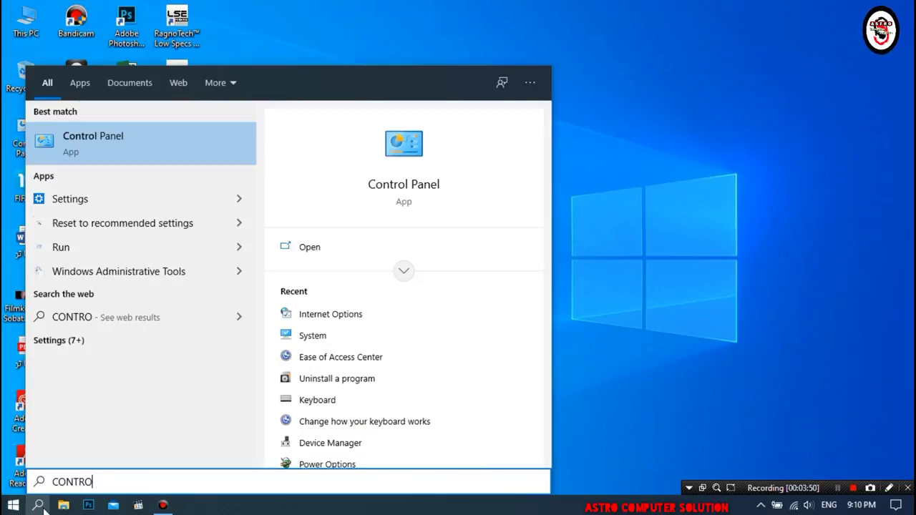
{"action": "type", "text": "L PANEL"}
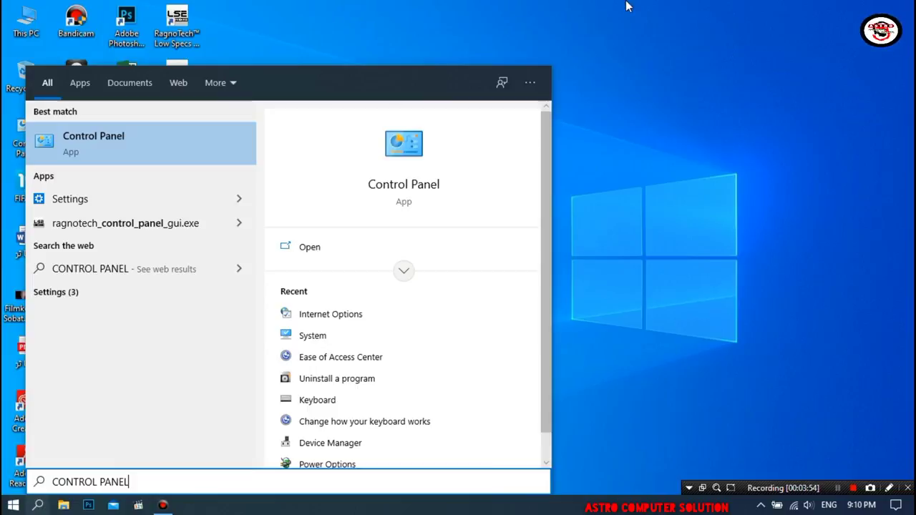
{"action": "left_click", "coordinate": [167, 147]}
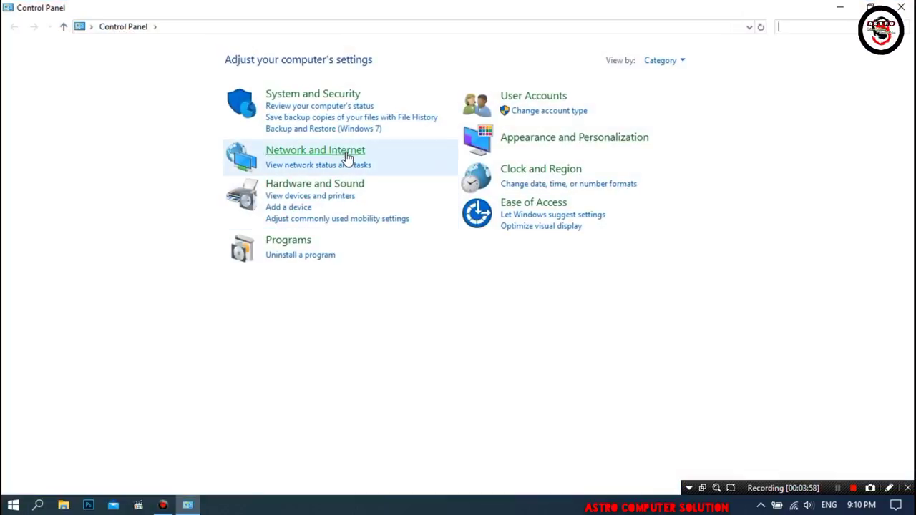
{"action": "left_click", "coordinate": [339, 156]}
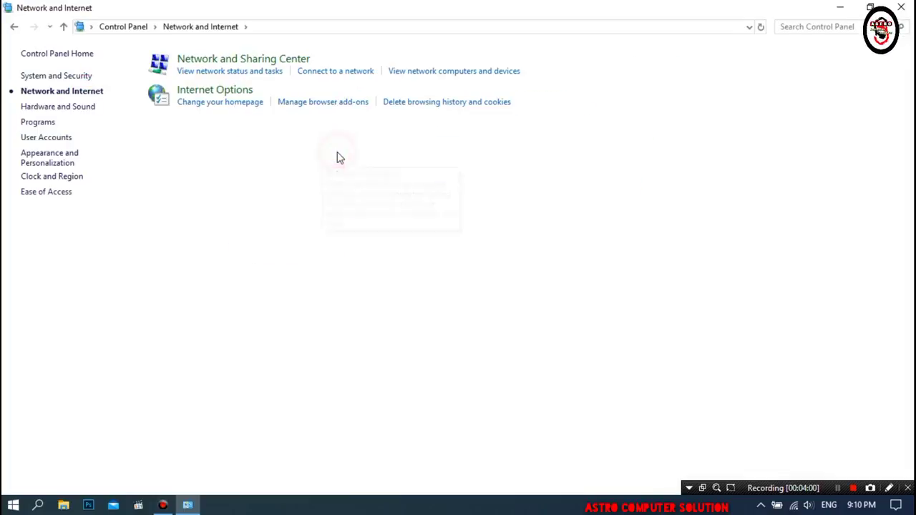
- In the LAN settings of Internet Options, switch automatic detection of settings off and back on, accept the dialogs, and close Control Panel
{"action": "left_click", "coordinate": [231, 93]}
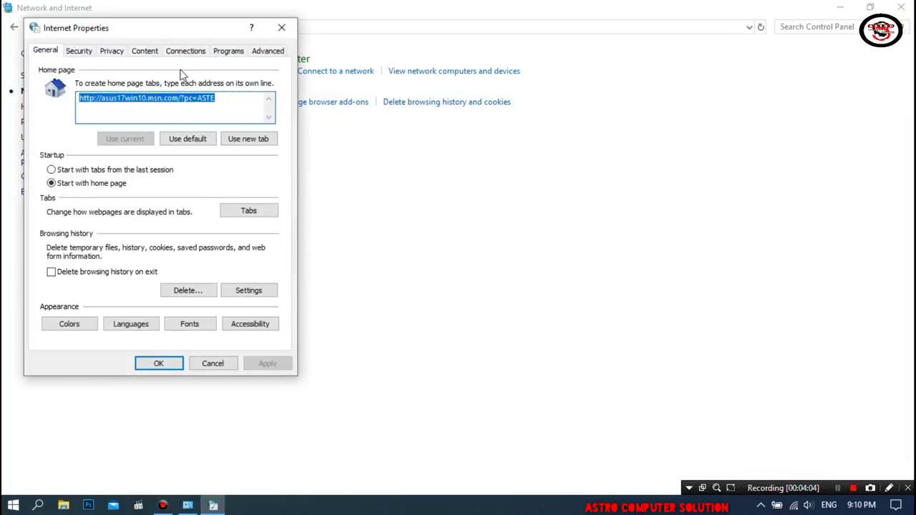
{"action": "left_click", "coordinate": [198, 53]}
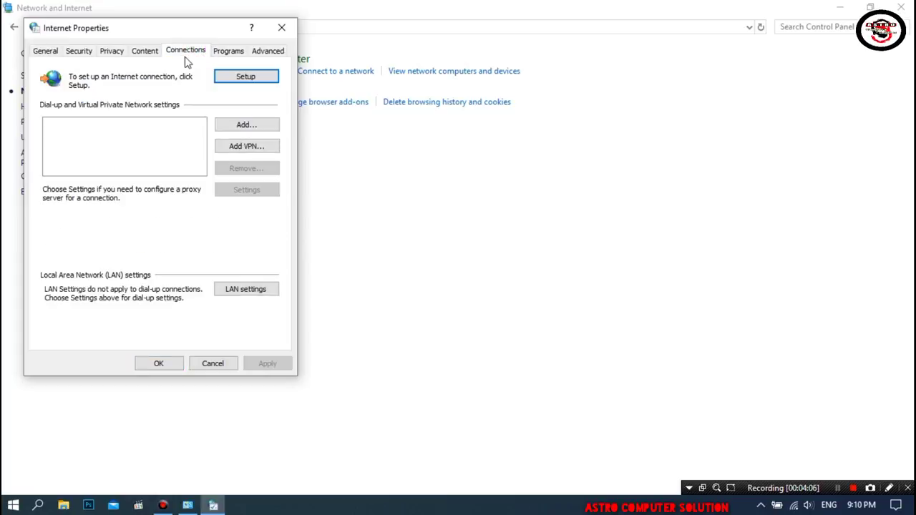
{"action": "left_click", "coordinate": [259, 290]}
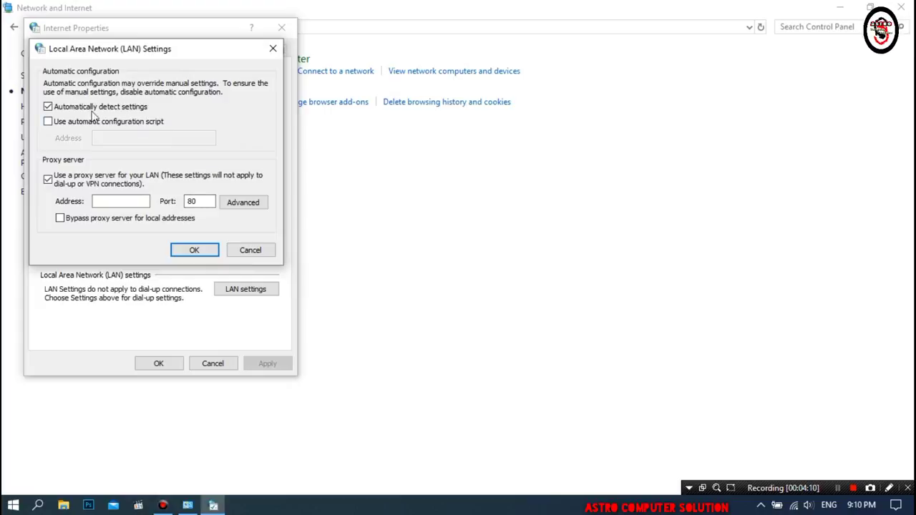
{"action": "left_click", "coordinate": [79, 109]}
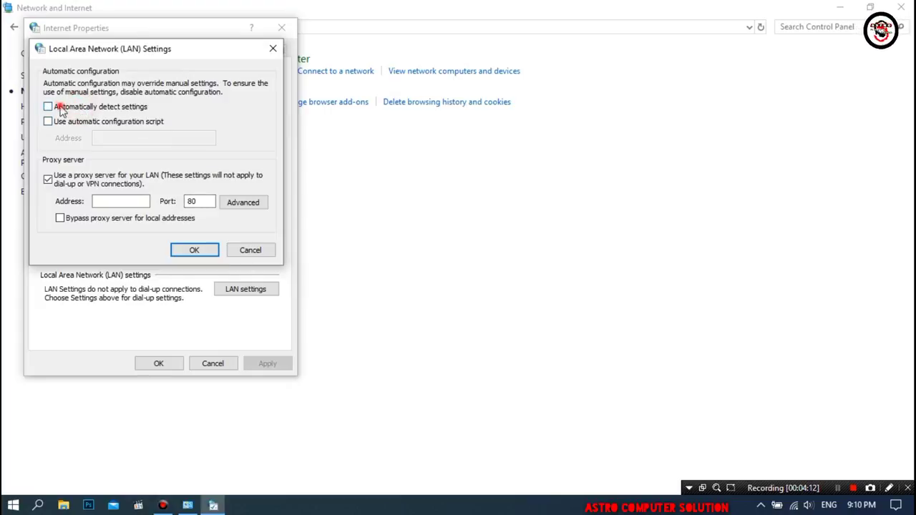
{"action": "left_click", "coordinate": [73, 112]}
{"action": "left_click", "coordinate": [194, 250]}
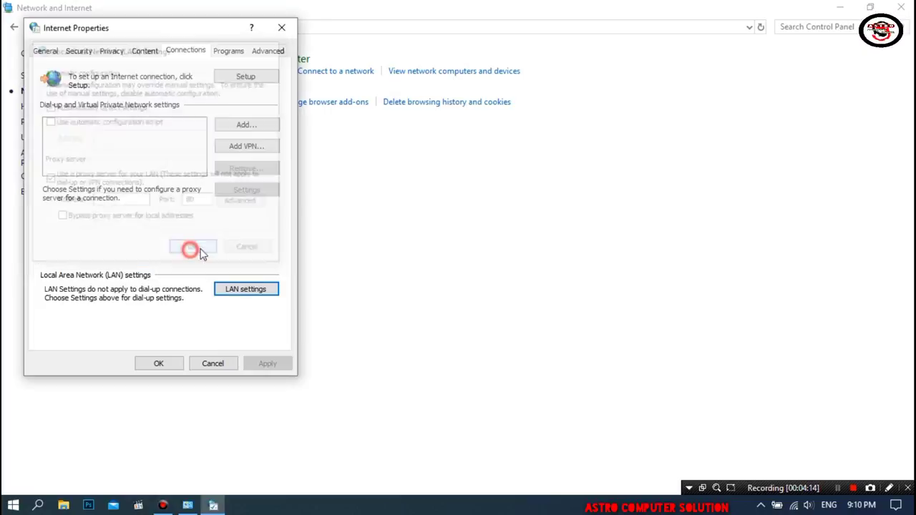
{"action": "left_click", "coordinate": [170, 363]}
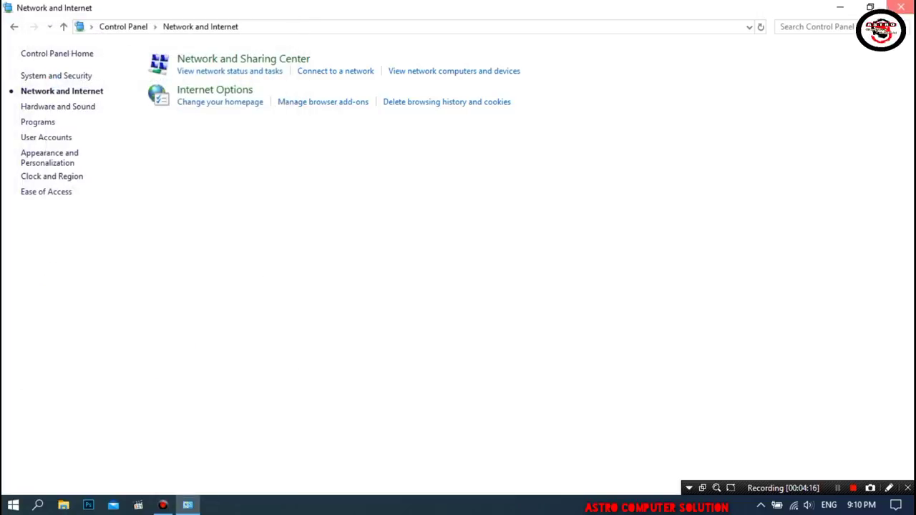
{"action": "left_click", "coordinate": [901, 8]}
- Turn on automatic time and automatic time zone in the Windows Date & time settings, and synchronize the clock
{"action": "left_click", "coordinate": [13, 506]}
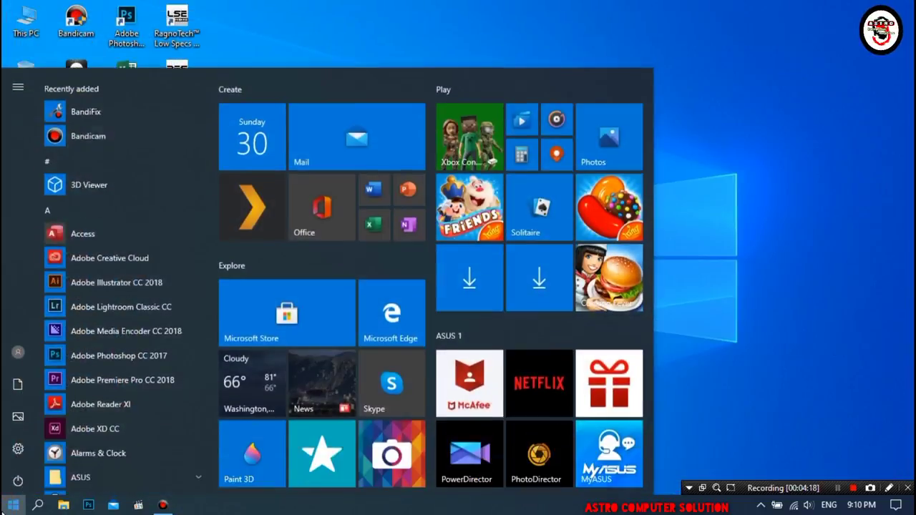
{"action": "left_click", "coordinate": [17, 454]}
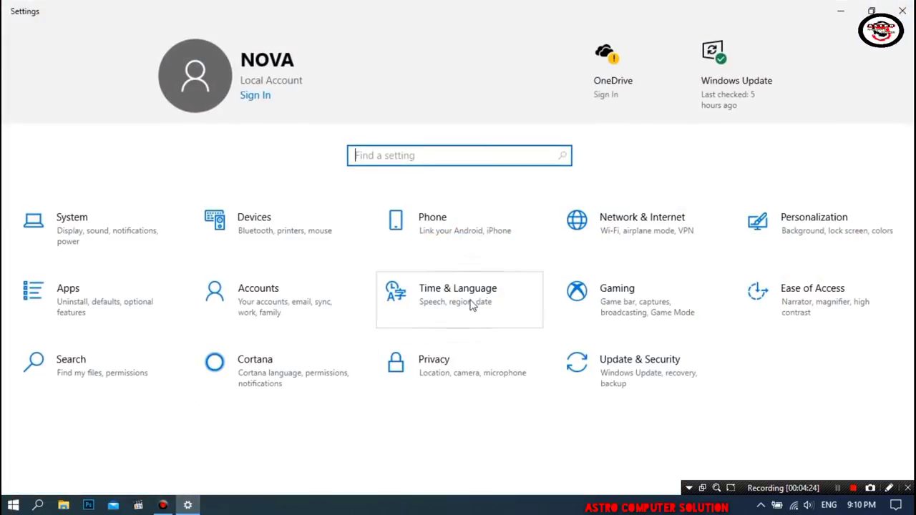
{"action": "left_click", "coordinate": [464, 317]}
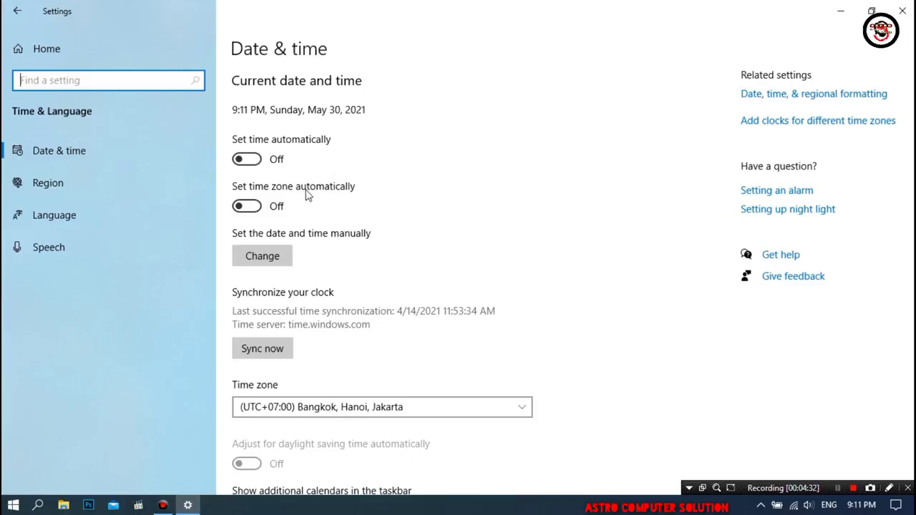
{"action": "left_click", "coordinate": [250, 162]}
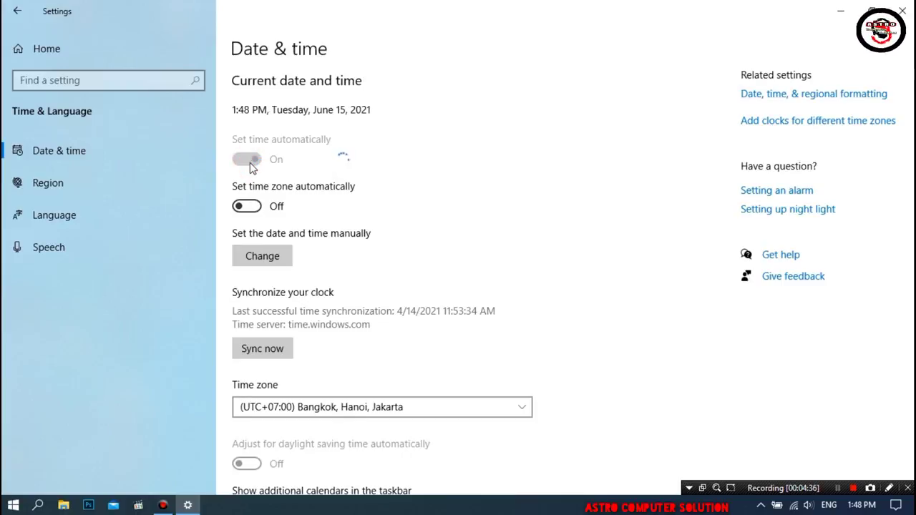
{"action": "left_click", "coordinate": [250, 212]}
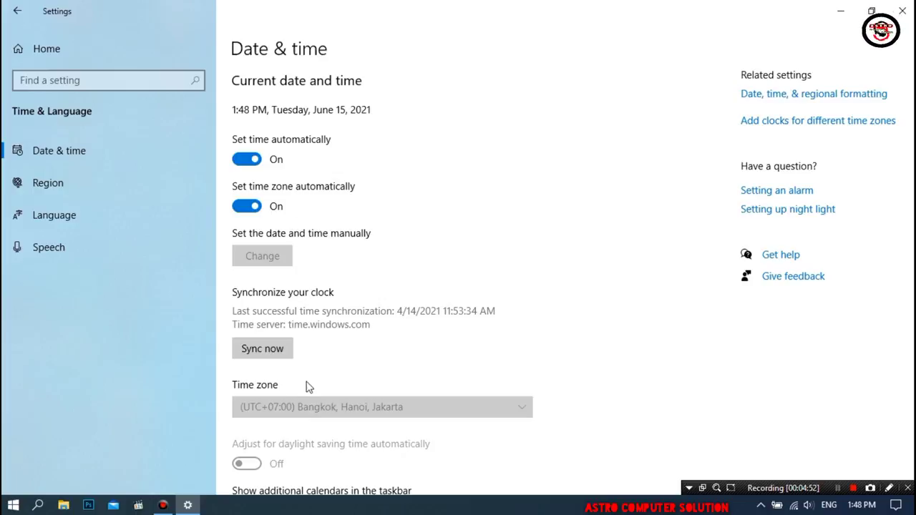
{"action": "left_click", "coordinate": [272, 358]}
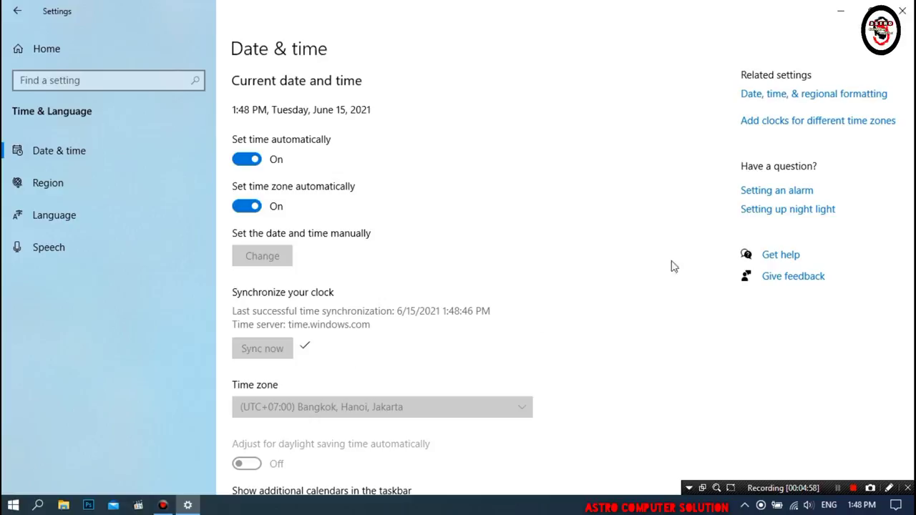
{"action": "left_click", "coordinate": [912, 19]}
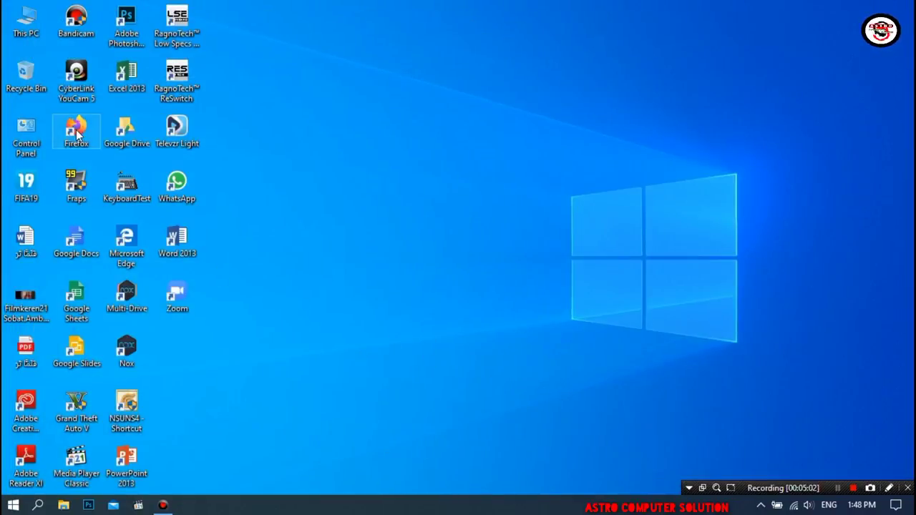
- Refresh the desktop and open YouTube in Firefox
{"action": "right_click", "coordinate": [341, 118]}
{"action": "left_click", "coordinate": [364, 151]}
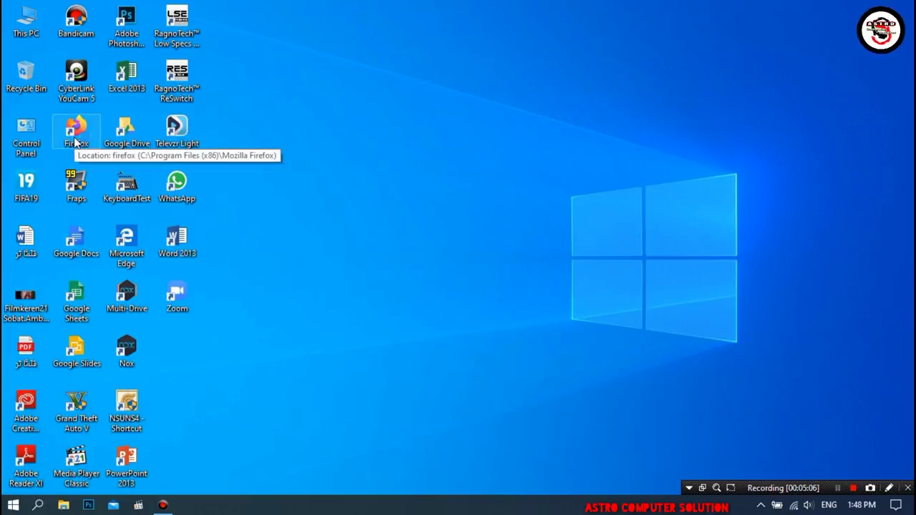
{"action": "double_click", "coordinate": [77, 132]}
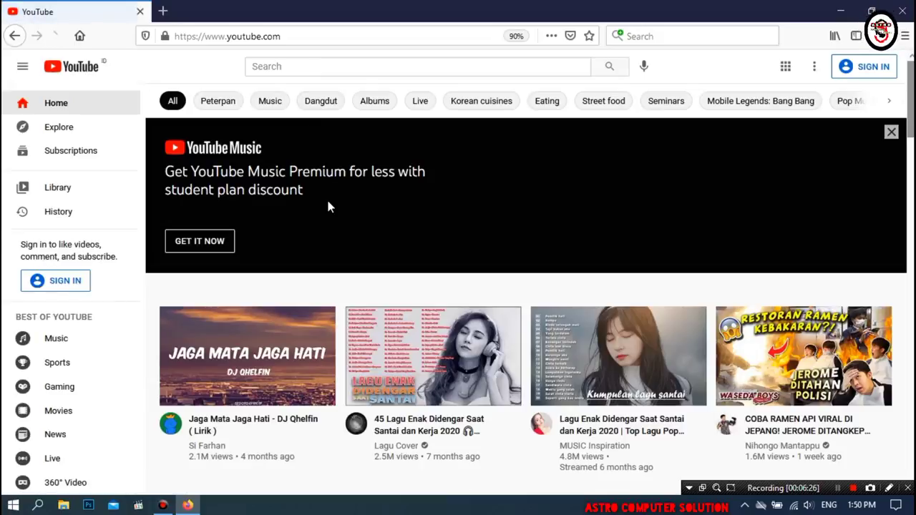
- Play the "45 Lagu Enak Didengar Saat Santai dan Kerja 2020" video, skip its ad, and look through the comments
{"action": "left_click", "coordinate": [445, 309]}
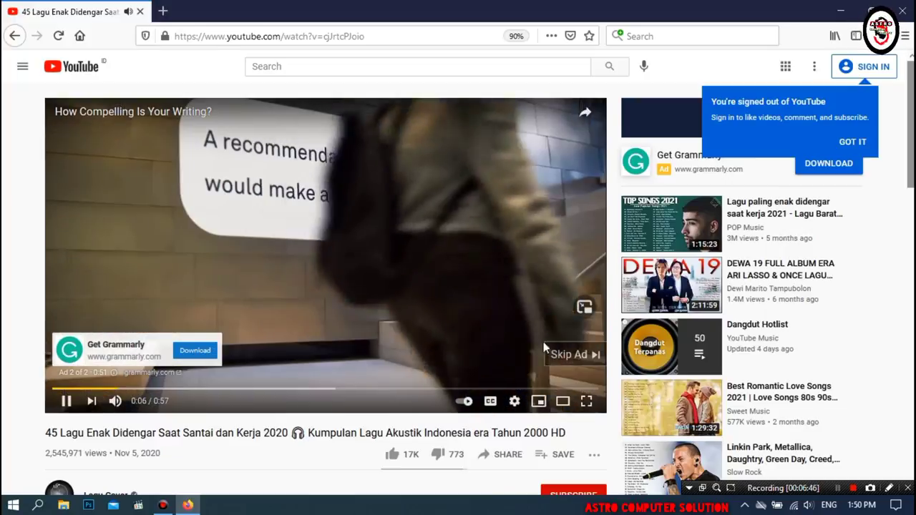
{"action": "left_click", "coordinate": [566, 353]}
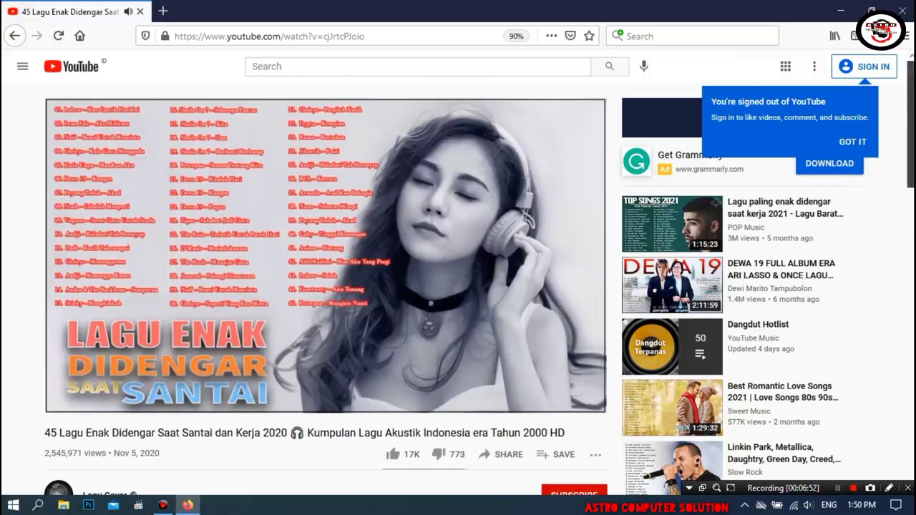
{"action": "scroll", "coordinate": [909, 143], "scroll_direction": "down", "scroll_amount": 4}
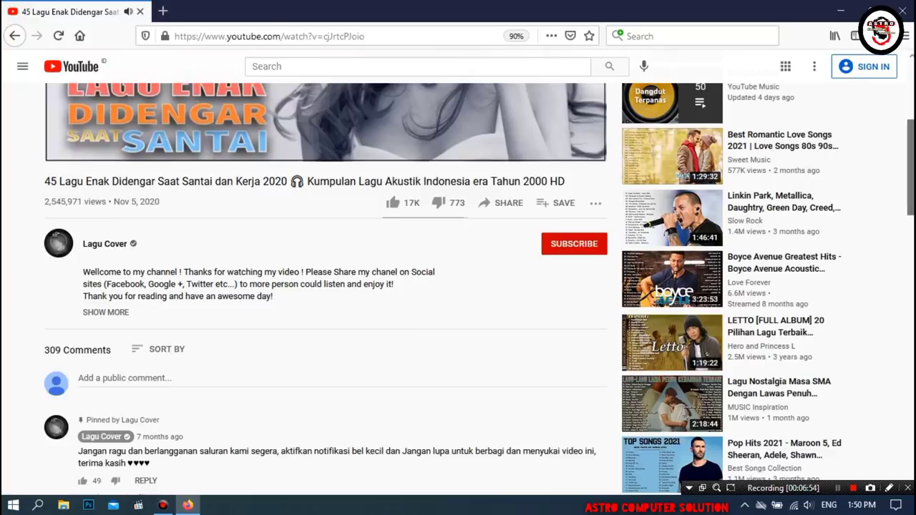
{"action": "scroll", "coordinate": [910, 201], "scroll_direction": "down", "scroll_amount": 4}
{"action": "scroll", "coordinate": [909, 215], "scroll_direction": "down", "scroll_amount": 6}
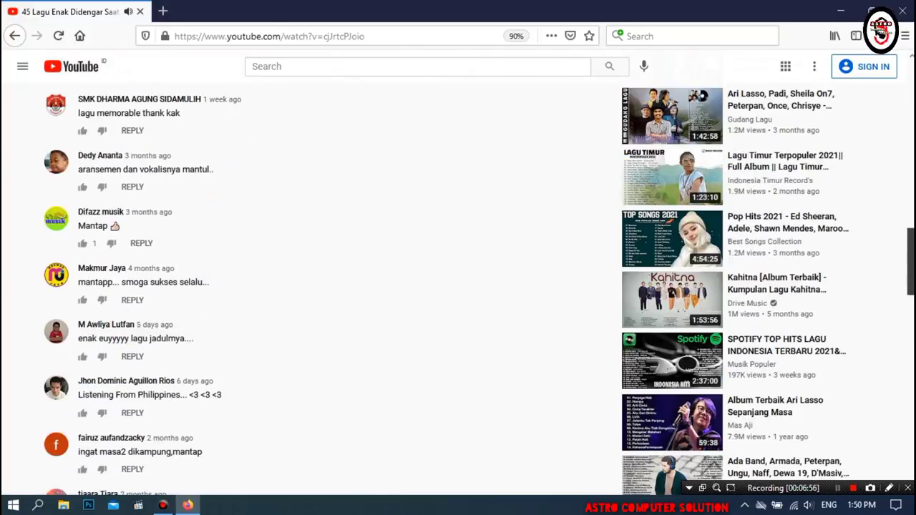
- Search YouTube for "astro computer solution" and open the ASTRO COMPUTER Solution channel
{"action": "left_click", "coordinate": [288, 66]}
{"action": "type", "text": "ASTR"}
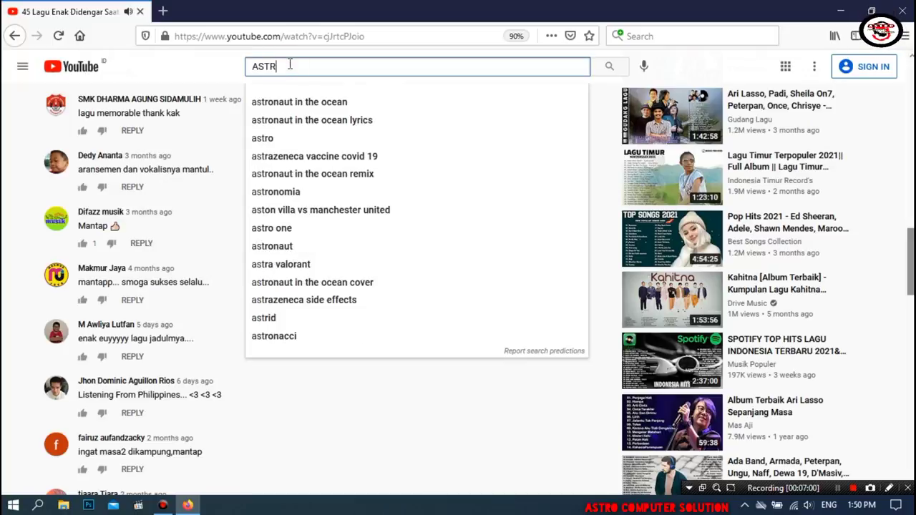
{"action": "type", "text": "O COMPUTER"}
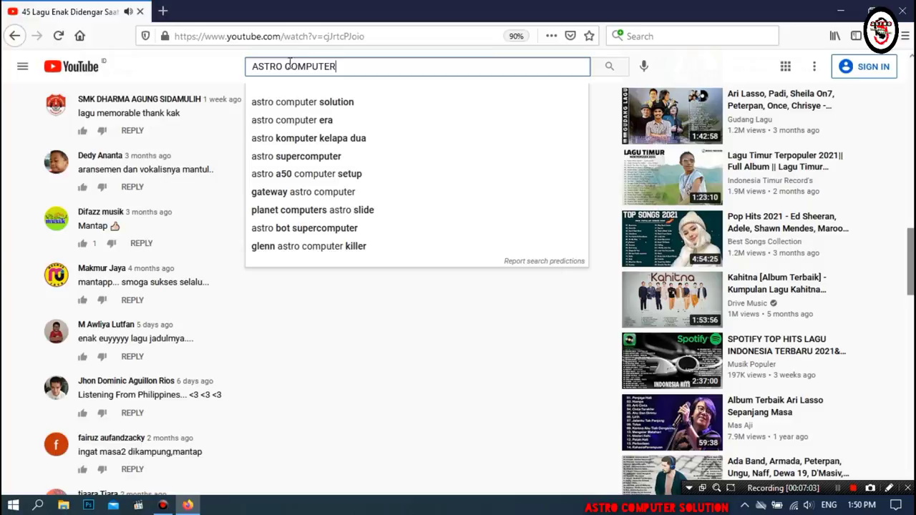
{"action": "left_click", "coordinate": [301, 113]}
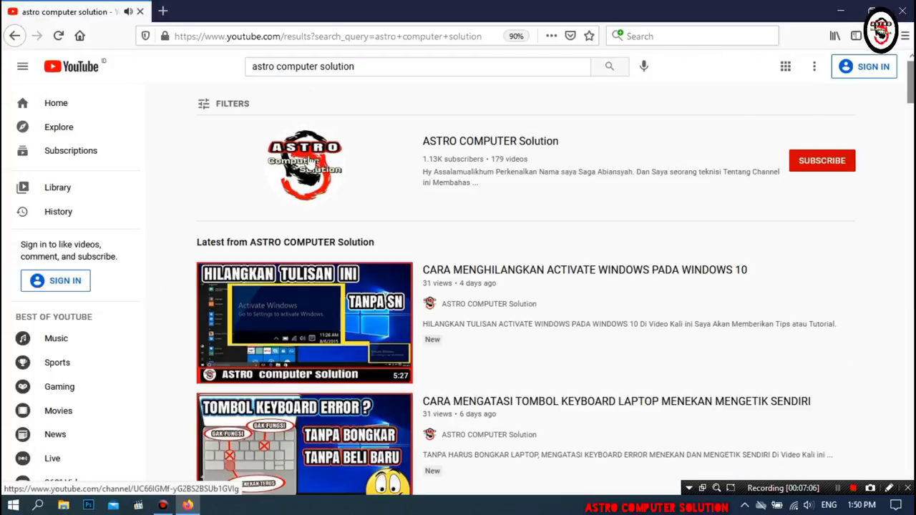
{"action": "left_click", "coordinate": [307, 163]}
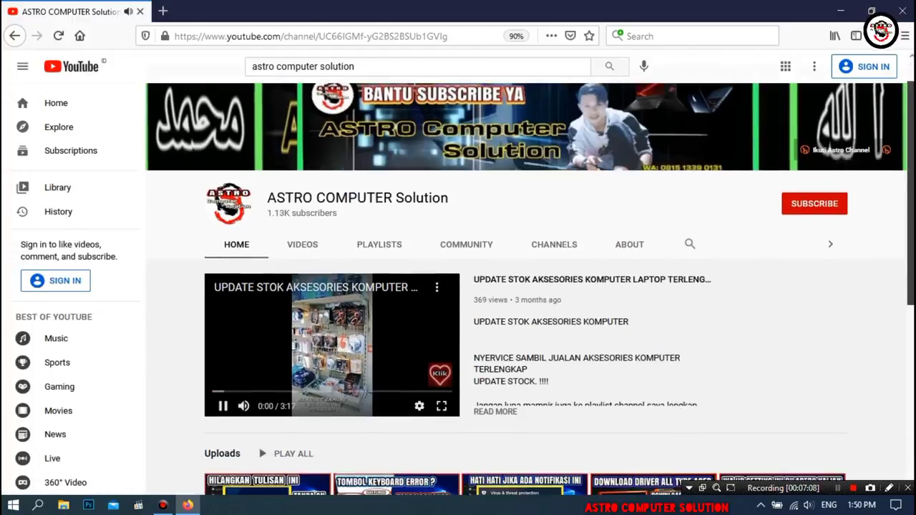
- Watch the channel's featured video about computer accessories stock in full screen, and return to the channel page
{"action": "scroll", "coordinate": [308, 163], "scroll_direction": "down", "scroll_amount": 3}
{"action": "left_click_drag", "start_coordinate": [304, 170], "coordinate": [300, 172]}
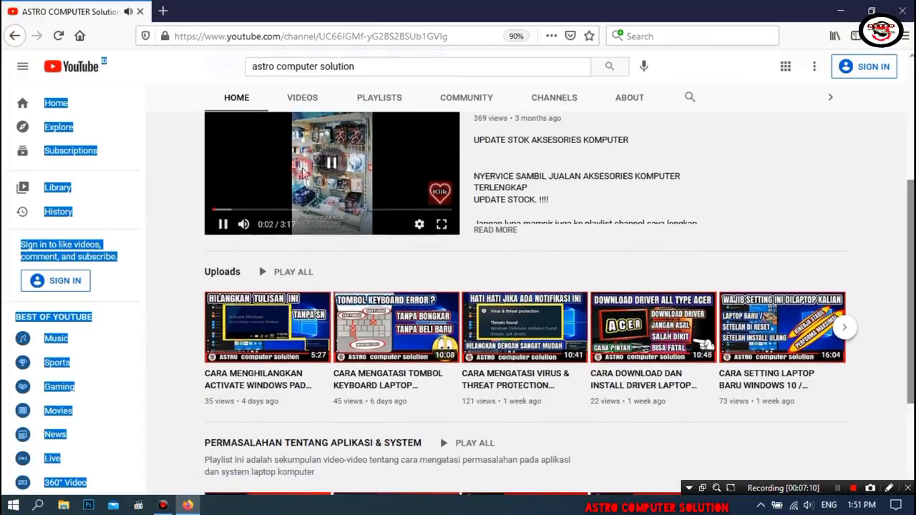
{"action": "left_click", "coordinate": [381, 194]}
{"action": "left_click", "coordinate": [441, 224]}
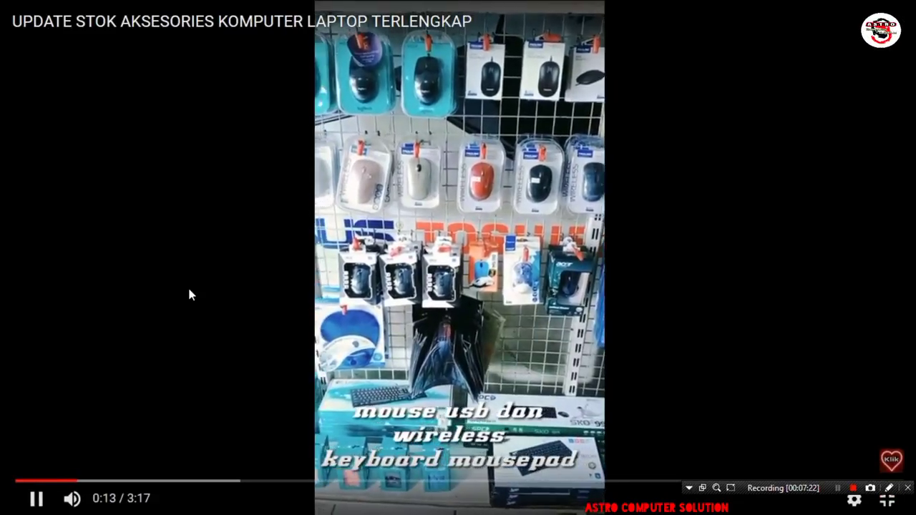
{"action": "left_click", "coordinate": [705, 184]}
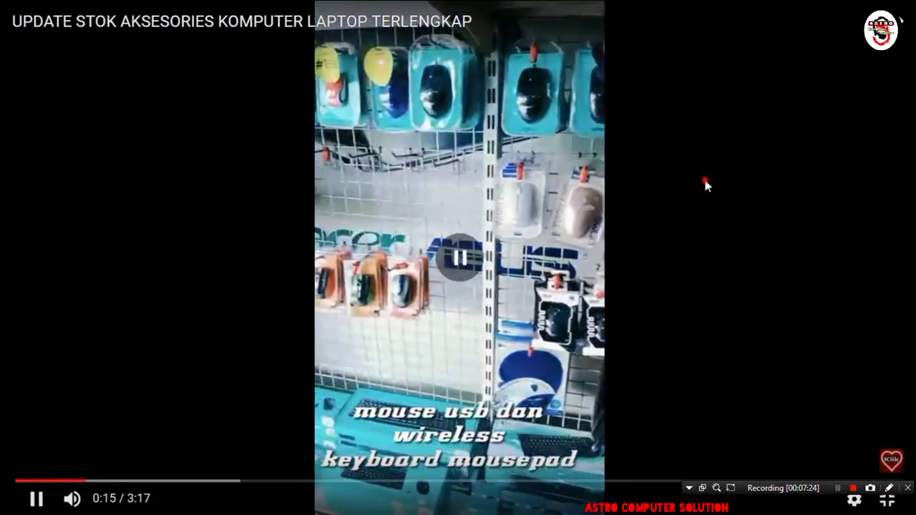
{"action": "left_click", "coordinate": [704, 185]}
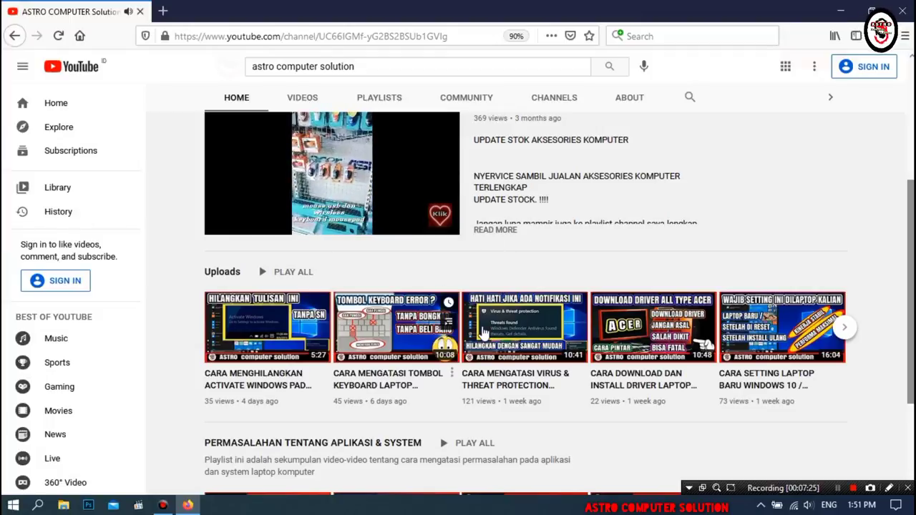
- Open the "CARA MENGHILANGKAN ACTIVATE WINDOWS PADA WINDOWS 10" video, look over its description and comments, and close Firefox
{"action": "scroll", "coordinate": [482, 334], "scroll_direction": "down", "scroll_amount": 1}
{"action": "left_click", "coordinate": [482, 331]}
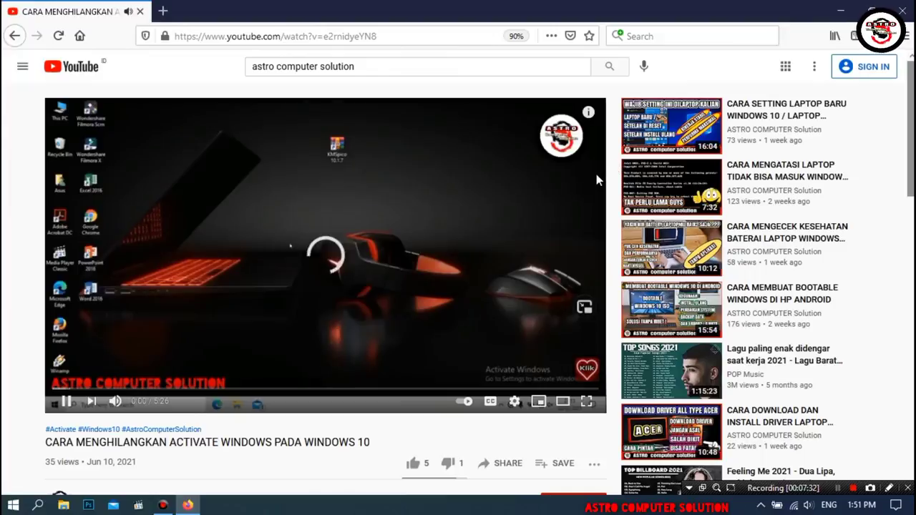
{"action": "scroll", "coordinate": [255, 219], "scroll_direction": "down", "scroll_amount": 3}
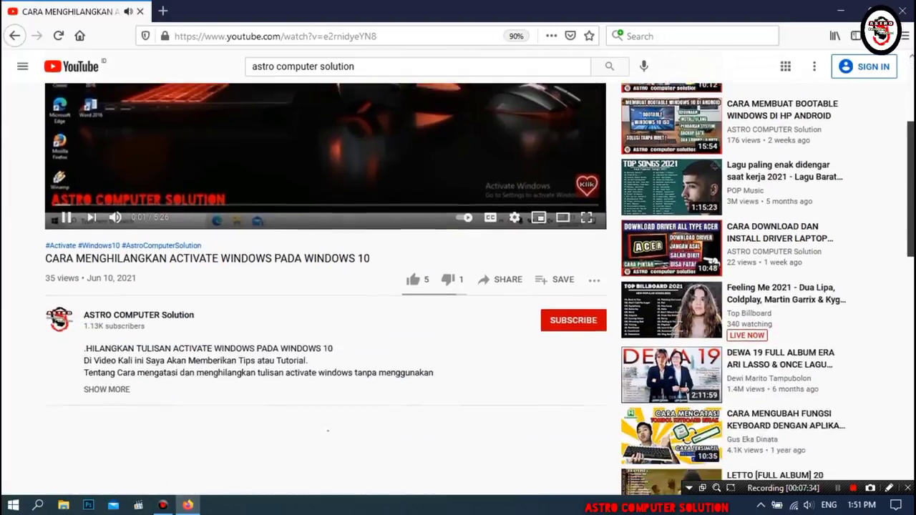
{"action": "scroll", "coordinate": [326, 286], "scroll_direction": "down", "scroll_amount": 3}
{"action": "scroll", "coordinate": [479, 289], "scroll_direction": "up", "scroll_amount": 1}
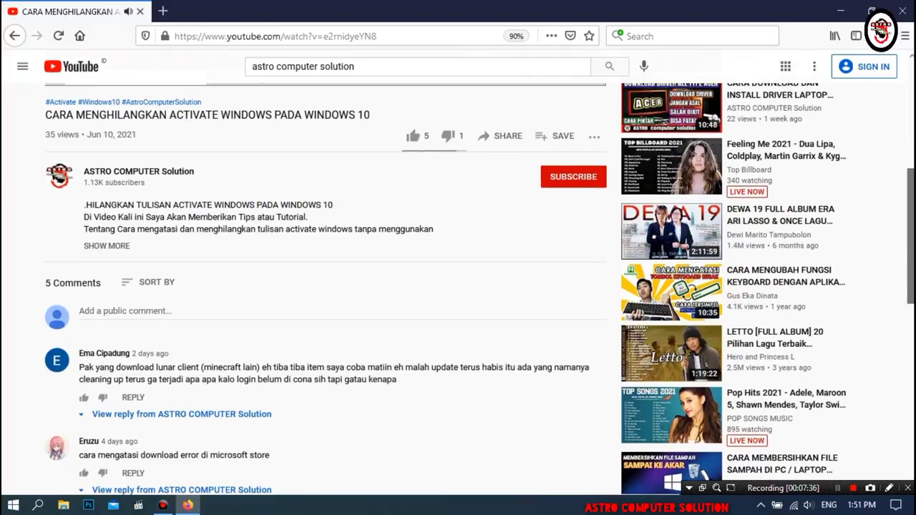
{"action": "scroll", "coordinate": [479, 289], "scroll_direction": "up", "scroll_amount": 1}
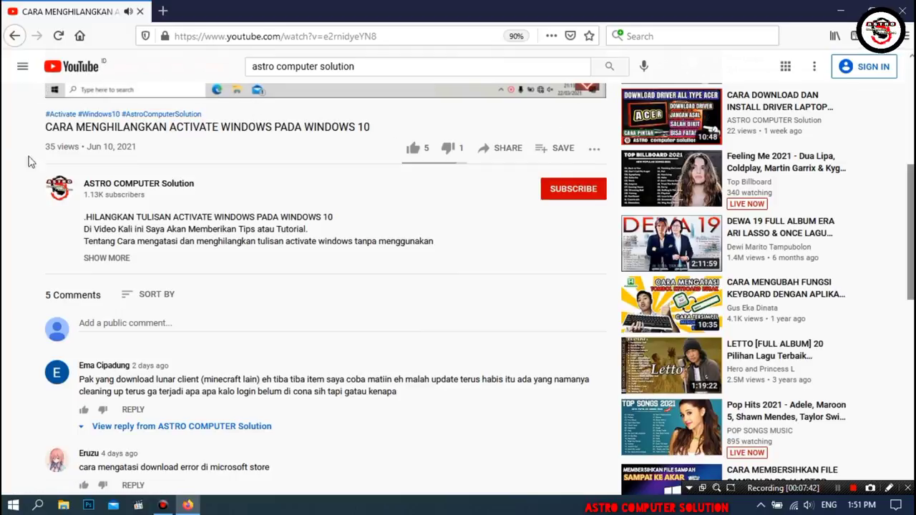
{"action": "key", "text": "alt+F4"}
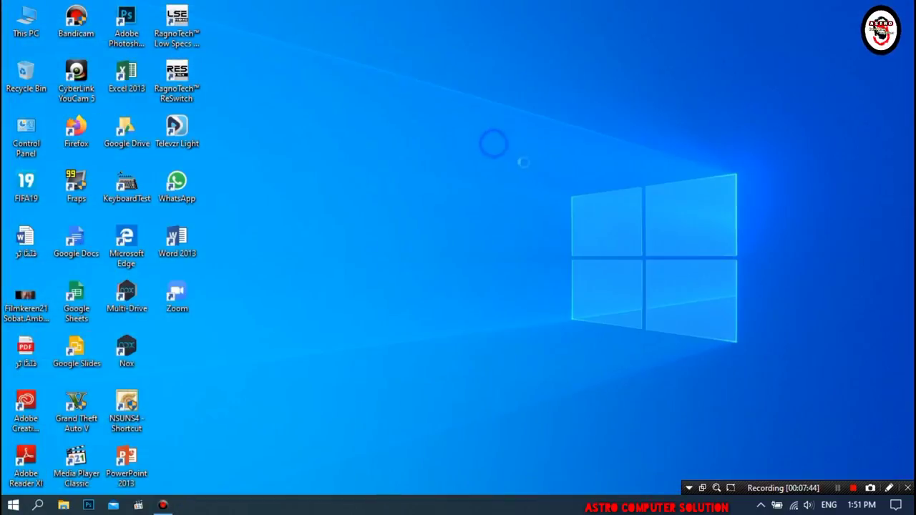
- Refresh the Windows desktop three times
{"action": "right_click", "coordinate": [494, 143]}
{"action": "left_click", "coordinate": [533, 183]}
{"action": "right_click", "coordinate": [358, 173]}
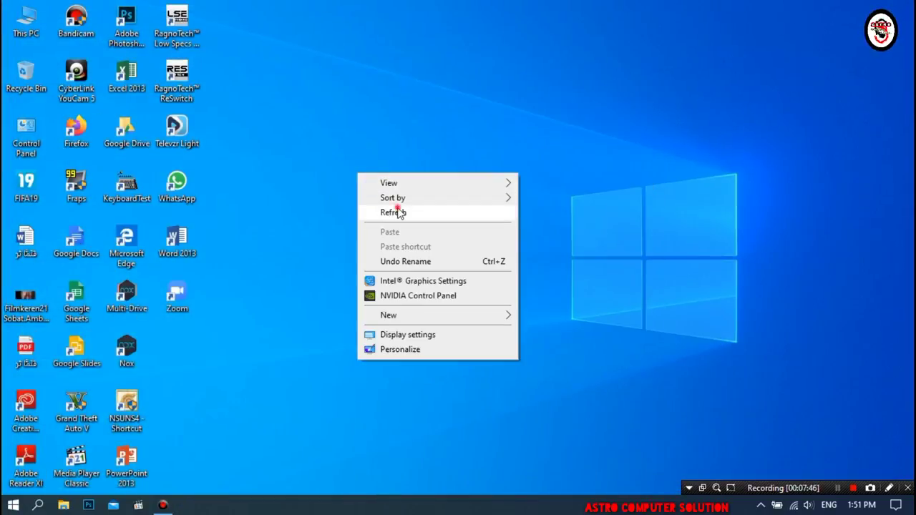
{"action": "left_click", "coordinate": [398, 212]}
{"action": "right_click", "coordinate": [389, 192]}
{"action": "left_click", "coordinate": [433, 233]}
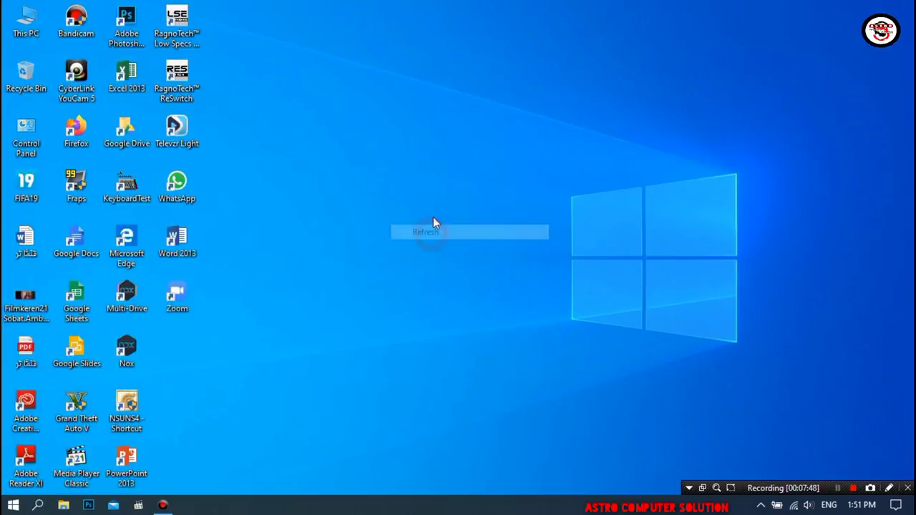